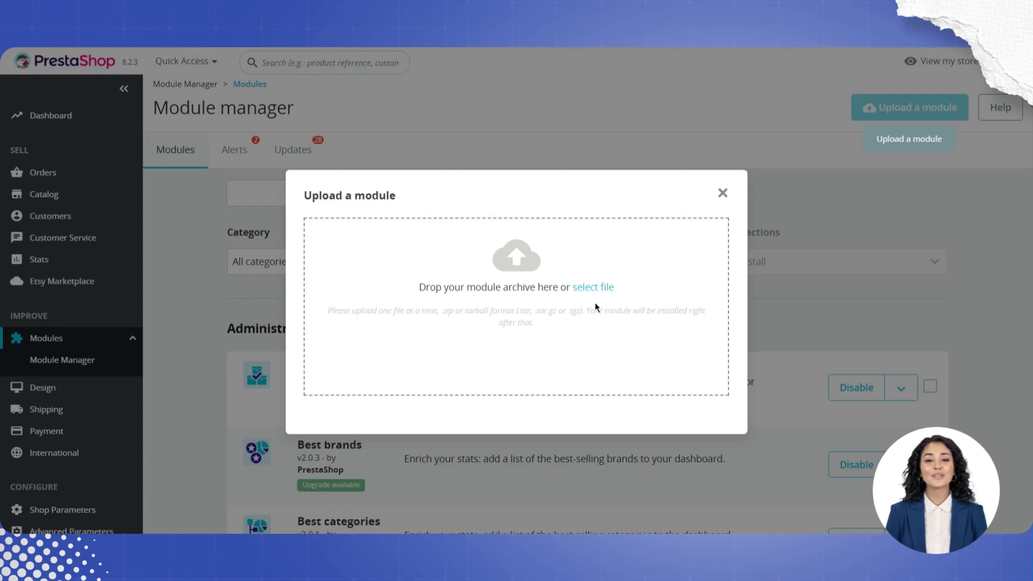
Step: Upload the Google Shopping module archive and open the module's Connection Setting page
left_click(597, 288)
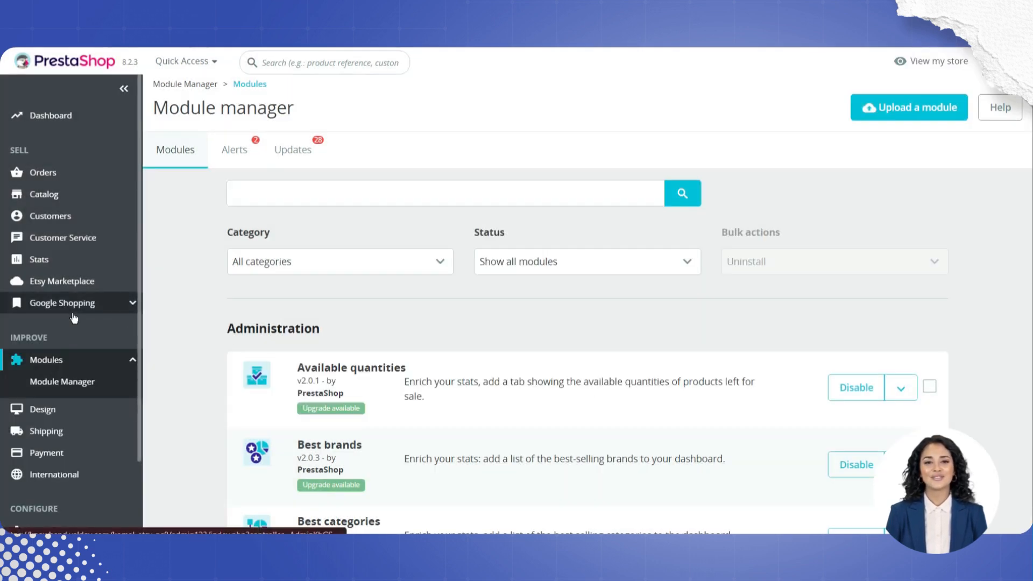
left_click(68, 324)
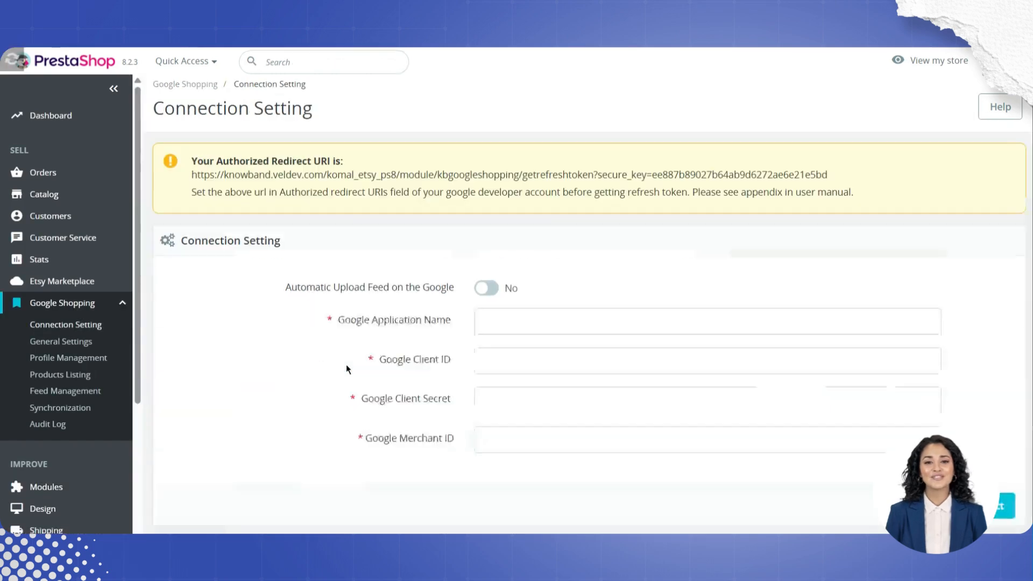
Step: Turn on automatic feed upload, enter application name knowband with the Google client ID, client secret and merchant ID, and save
left_click(489, 288)
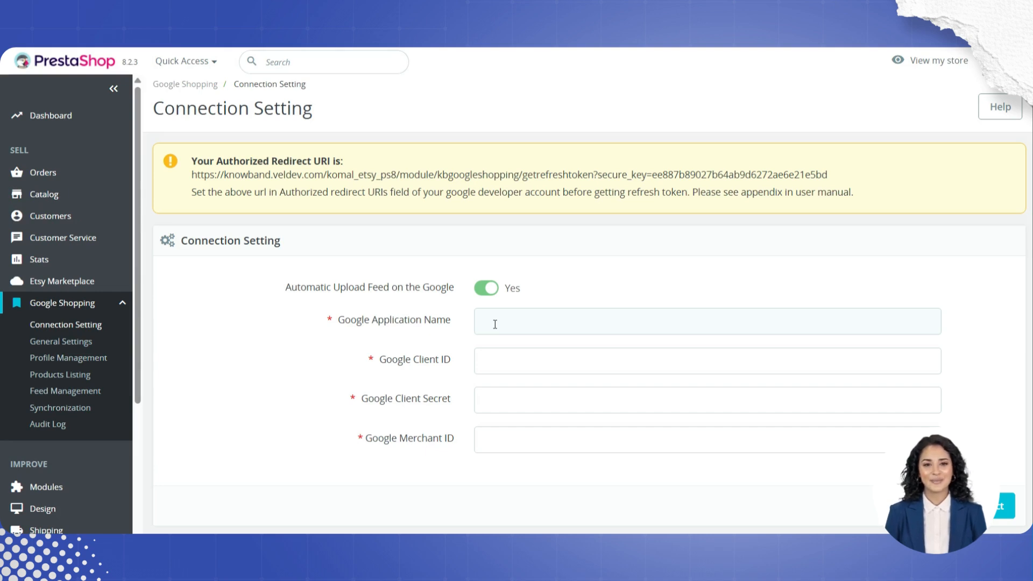
scroll(495, 324, "down", 3)
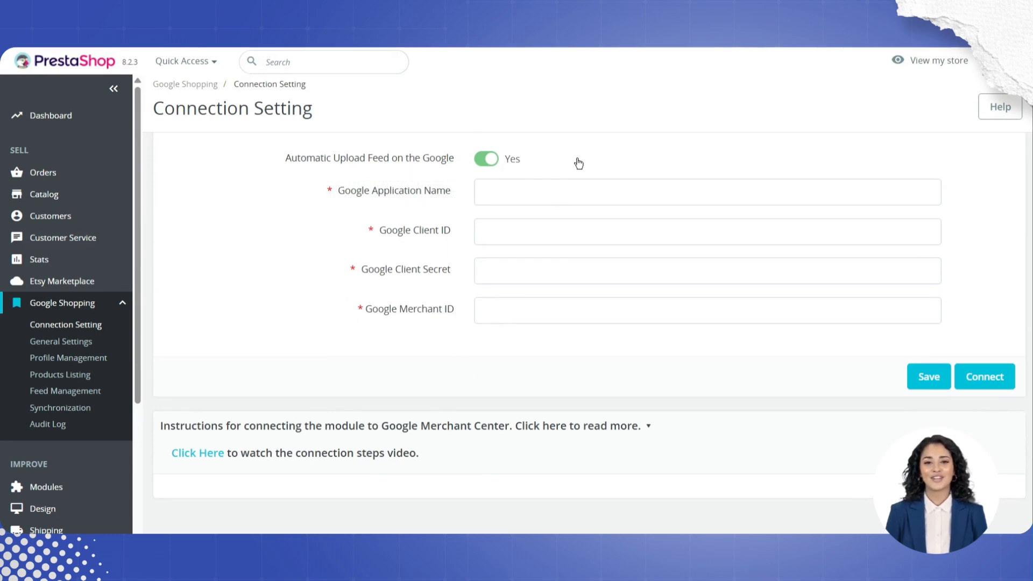
left_click(506, 183)
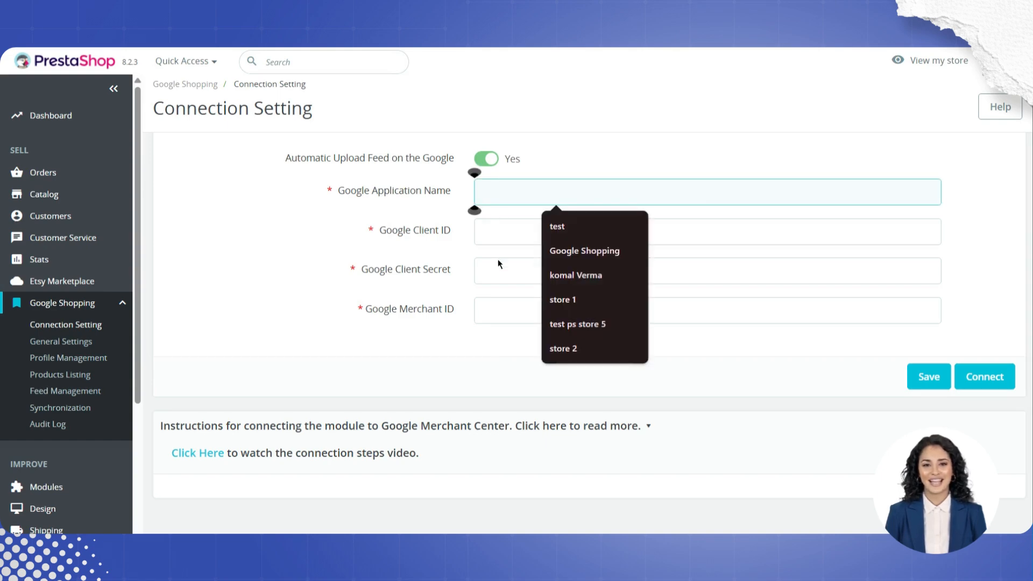
left_click(494, 289)
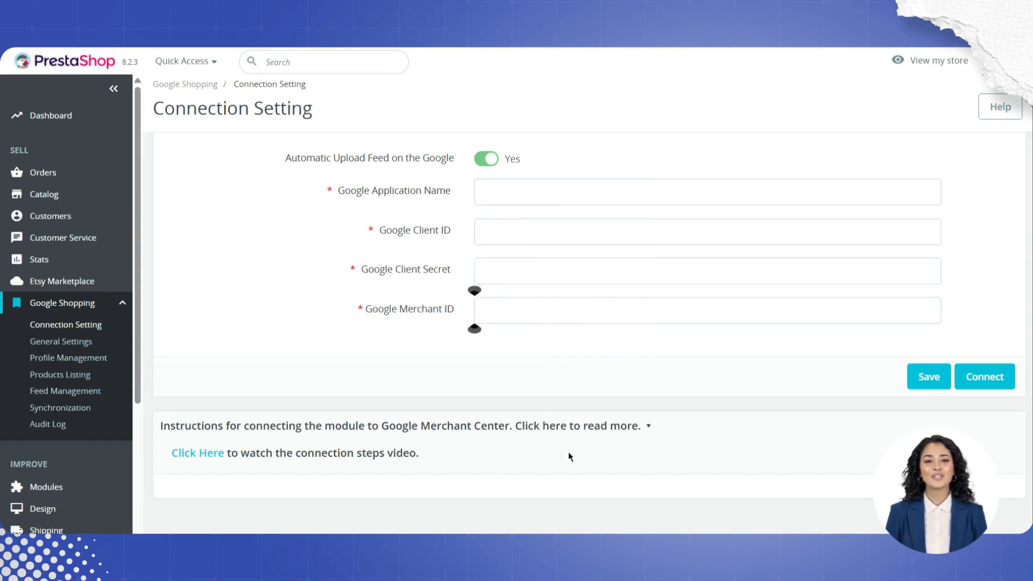
scroll(568, 452, "down", 1)
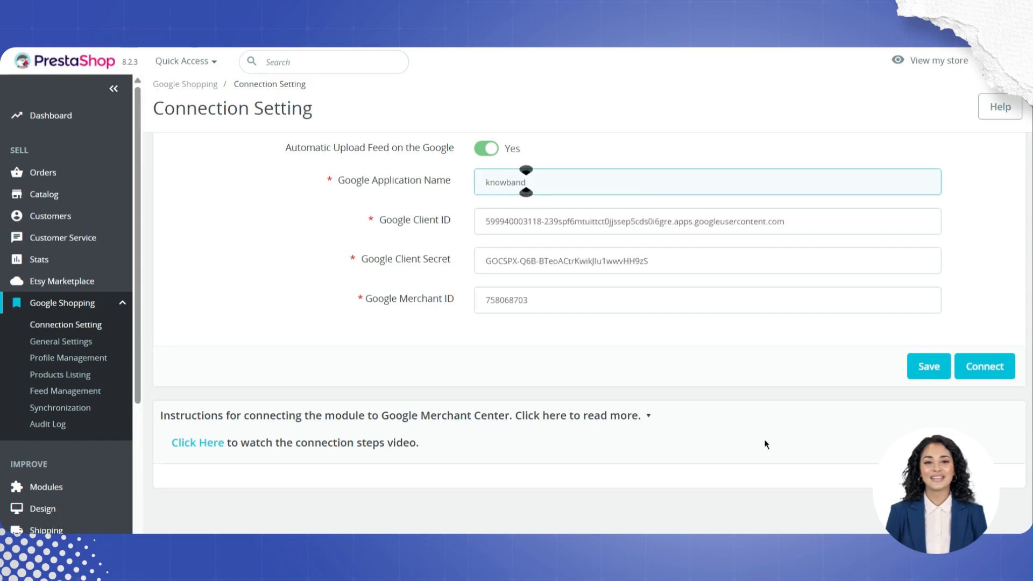
left_click(940, 369)
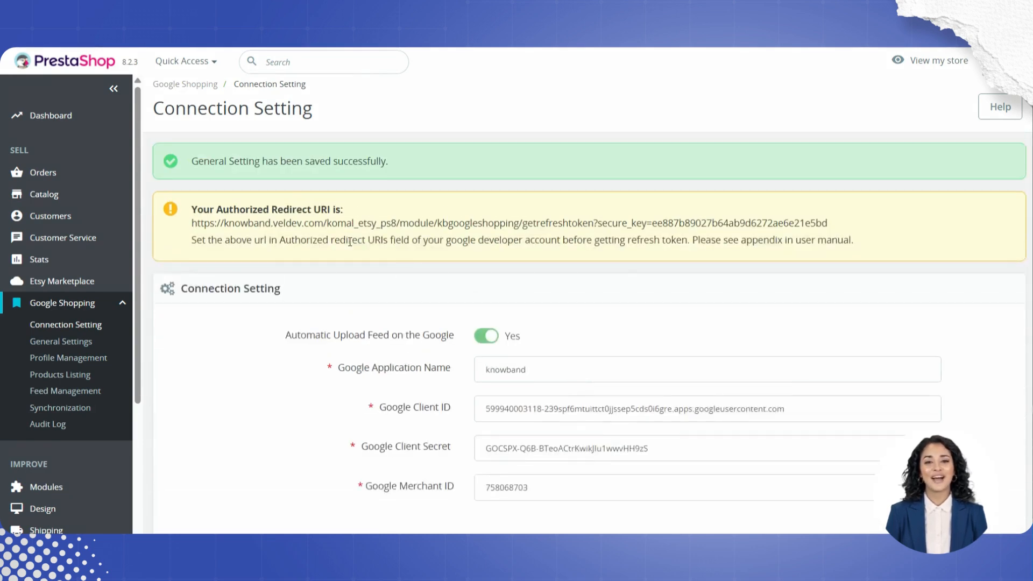
Step: Connect the module to the Google account and allow the requested access
left_click_drag(240, 161, 391, 184)
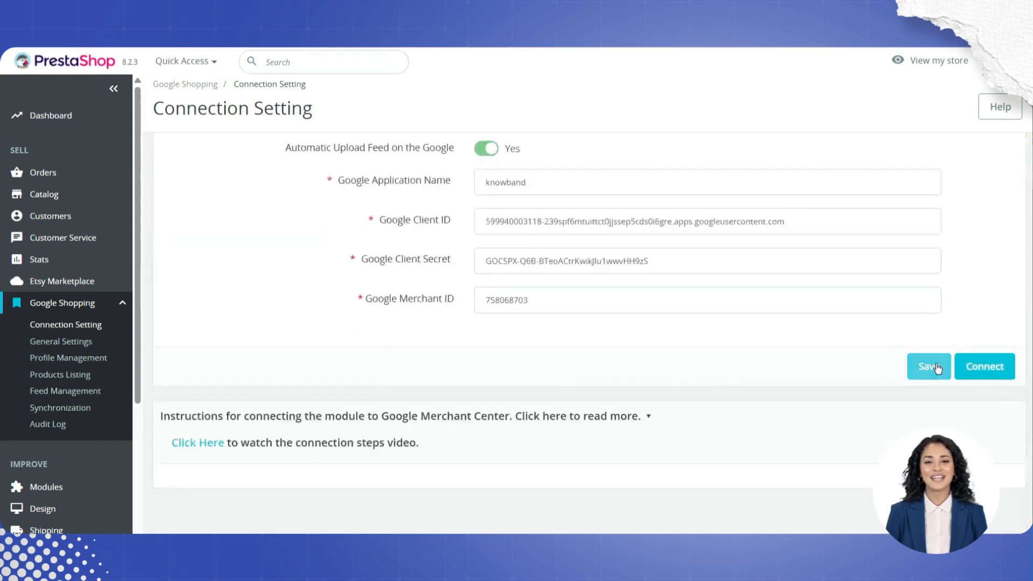
left_click(994, 368)
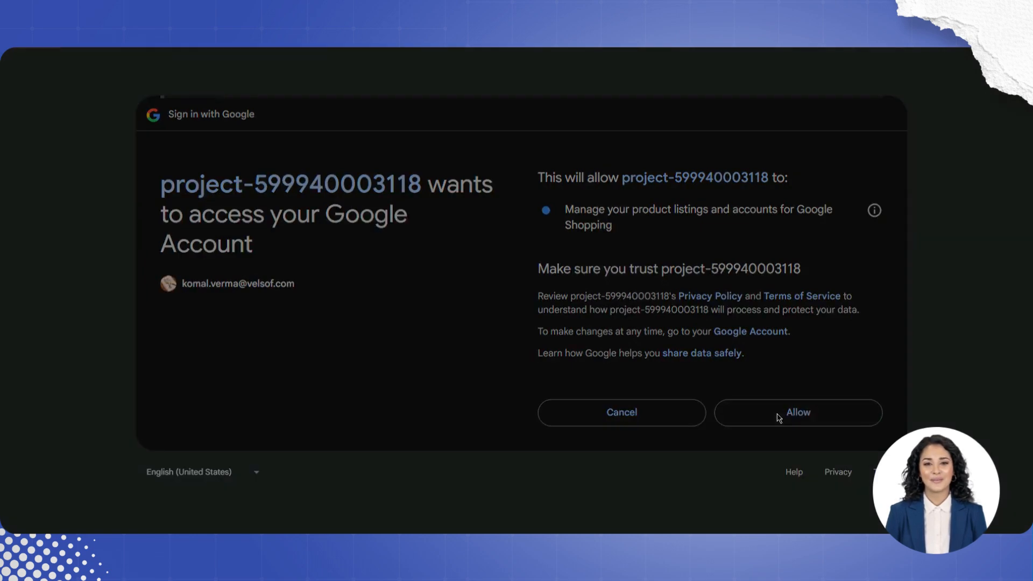
left_click(778, 418)
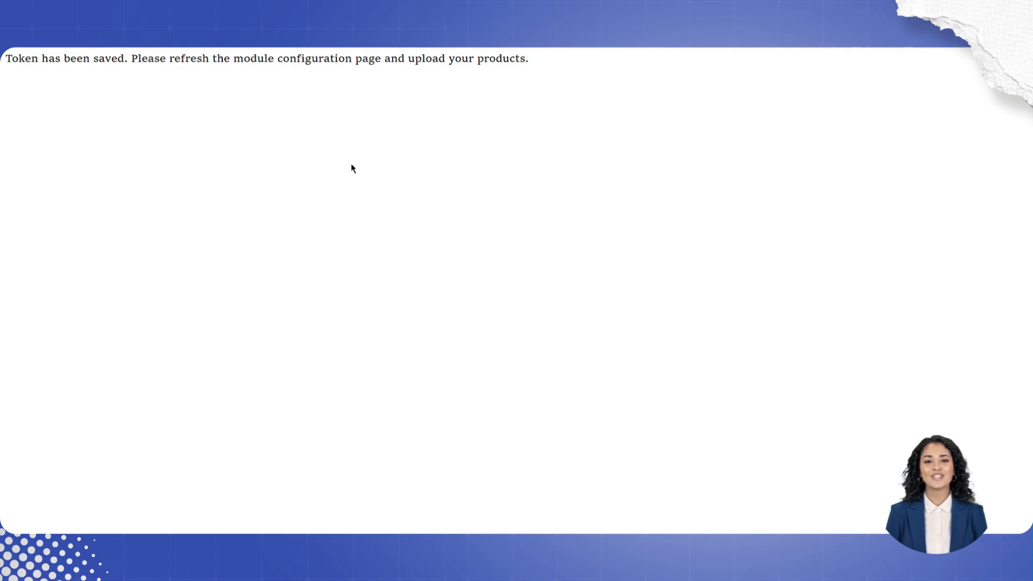
Step: Reload the module's connection settings page after the token is saved
triple_click(71, 61)
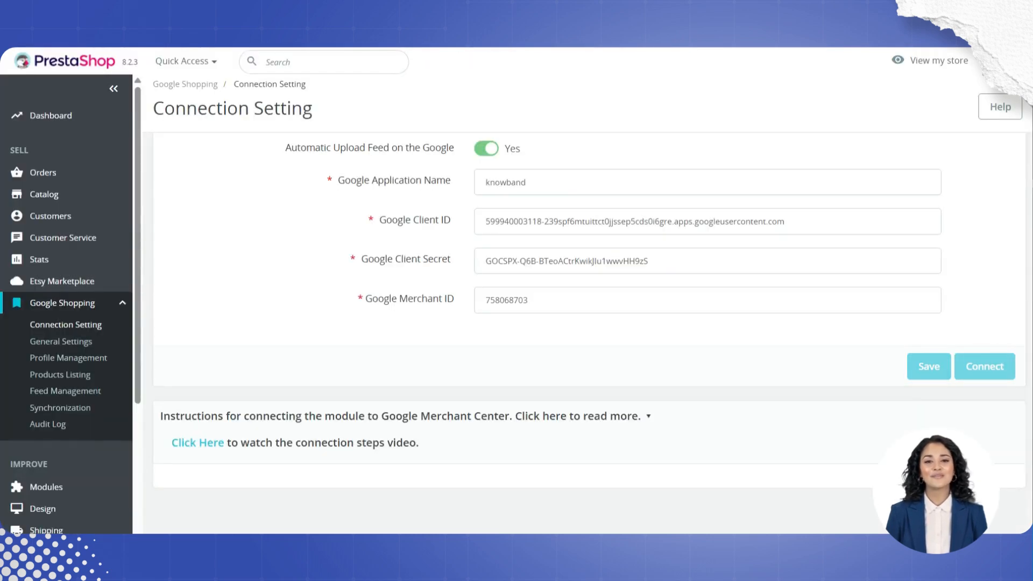
key("ctrl+l")
key("Return")
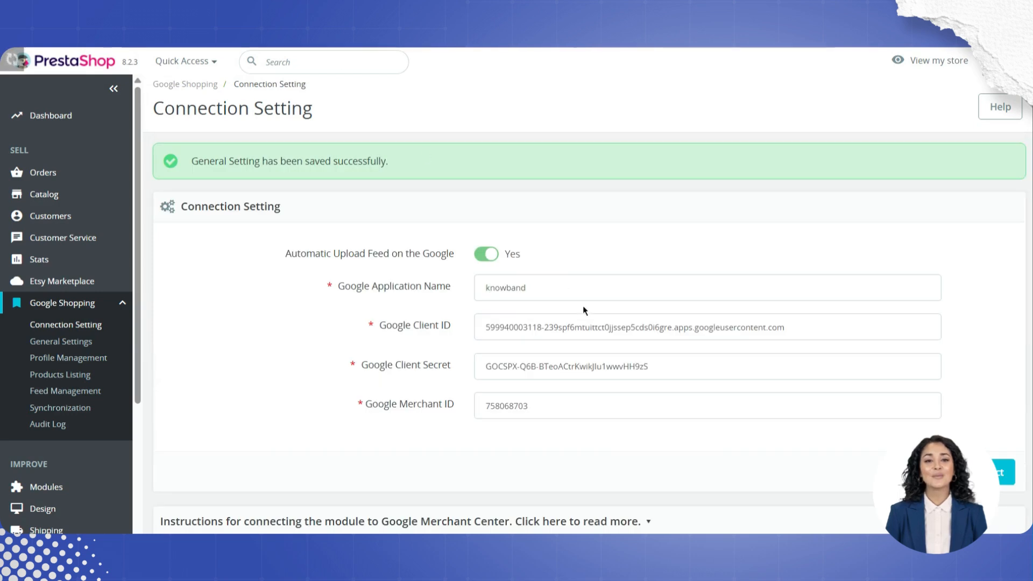
scroll(777, 404, "down", 2)
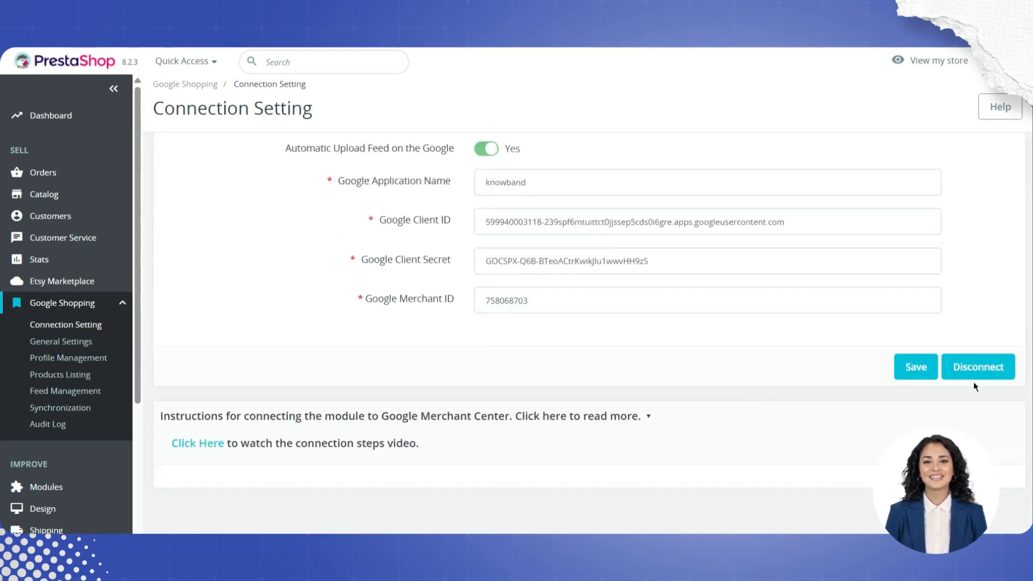
Step: Open the module's General Settings and enable the plugin
left_click(54, 345)
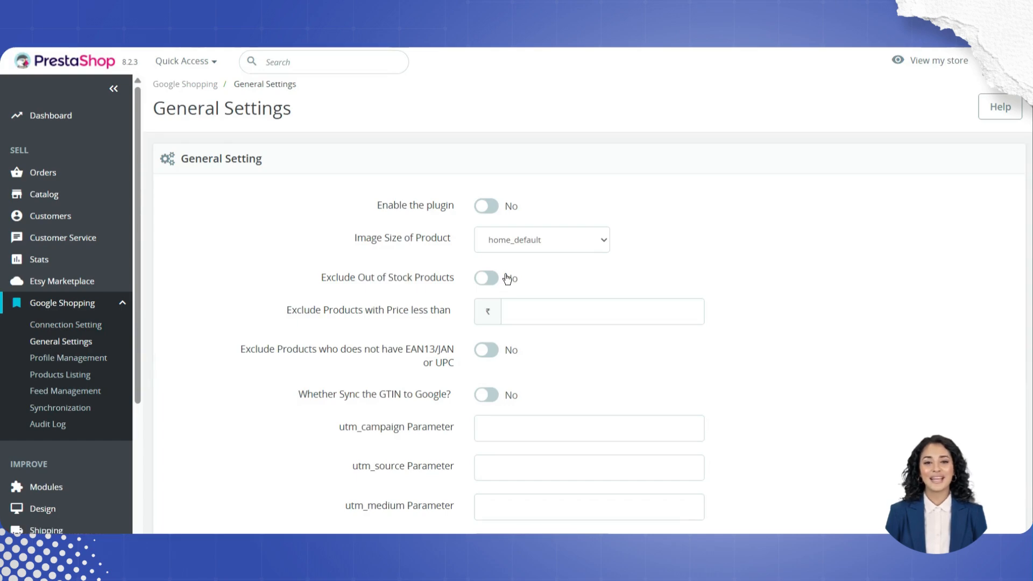
left_click(486, 206)
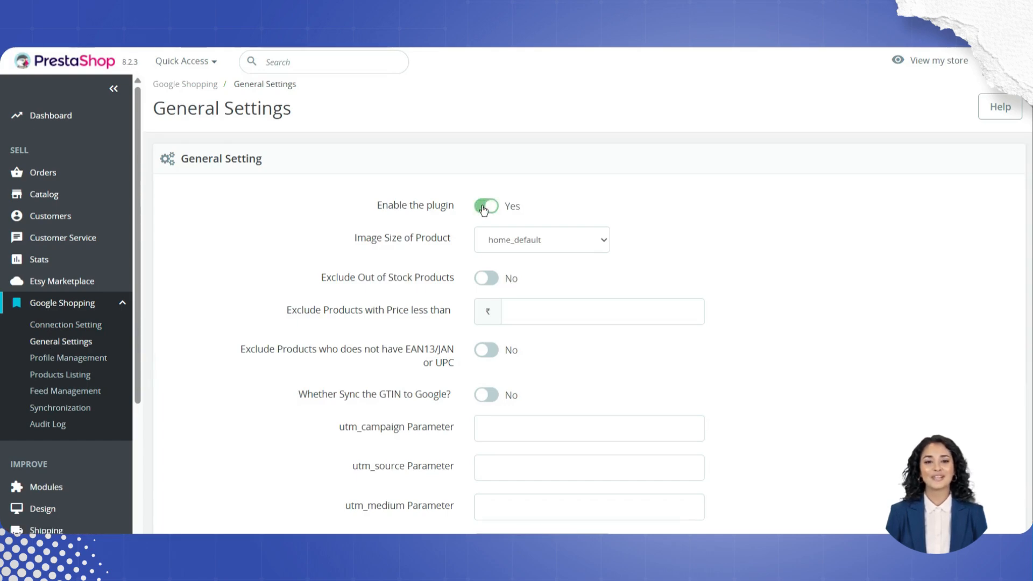
scroll(872, 332, "down", 3)
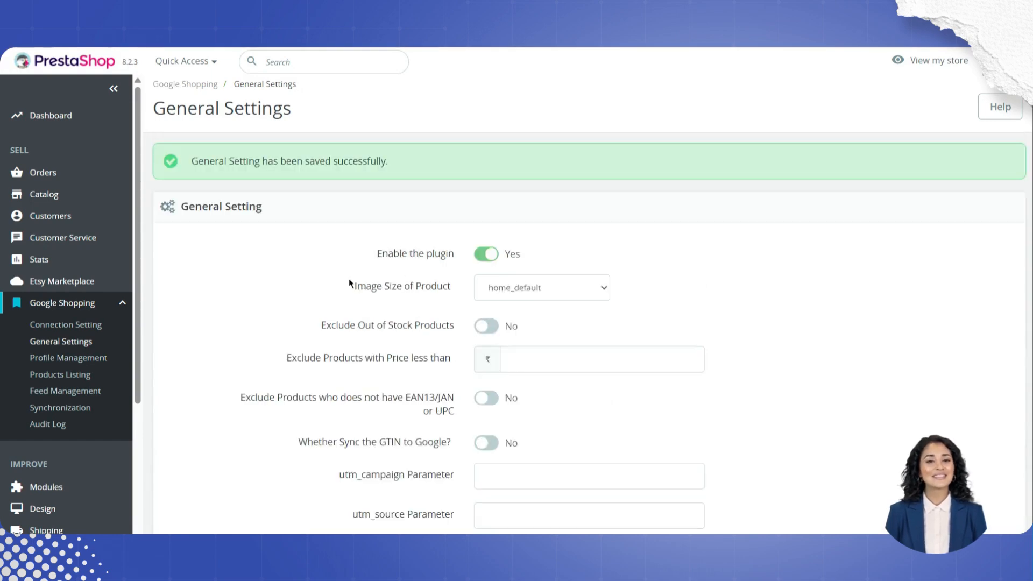
Step: Review the available options for the product image size
left_click(538, 291)
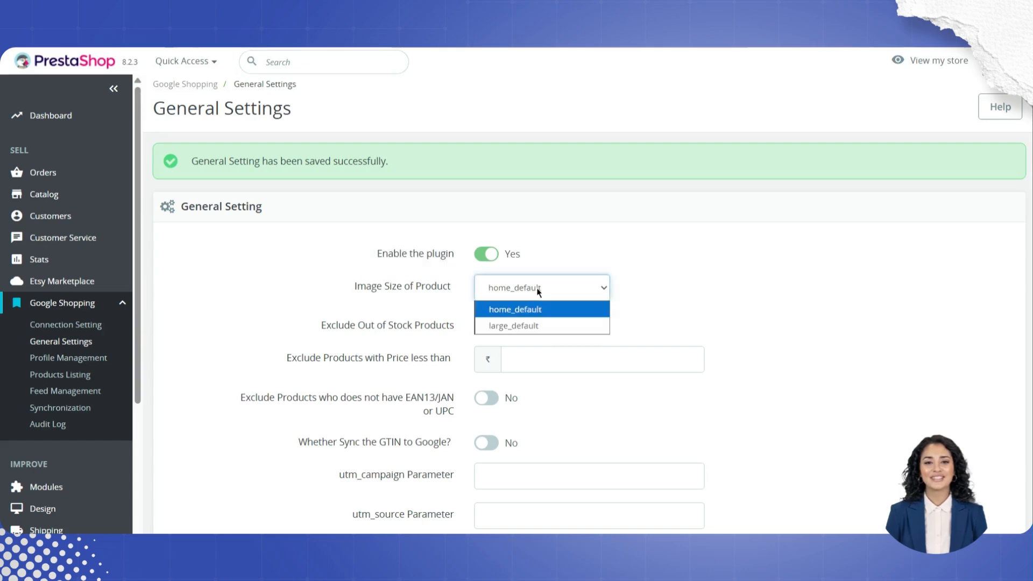
left_click(639, 291)
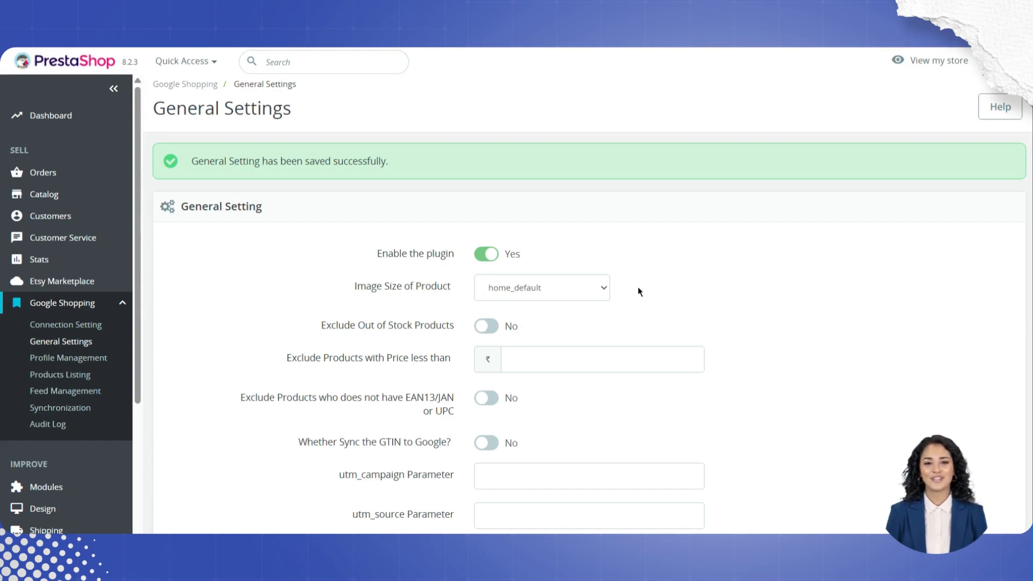
left_click(555, 298)
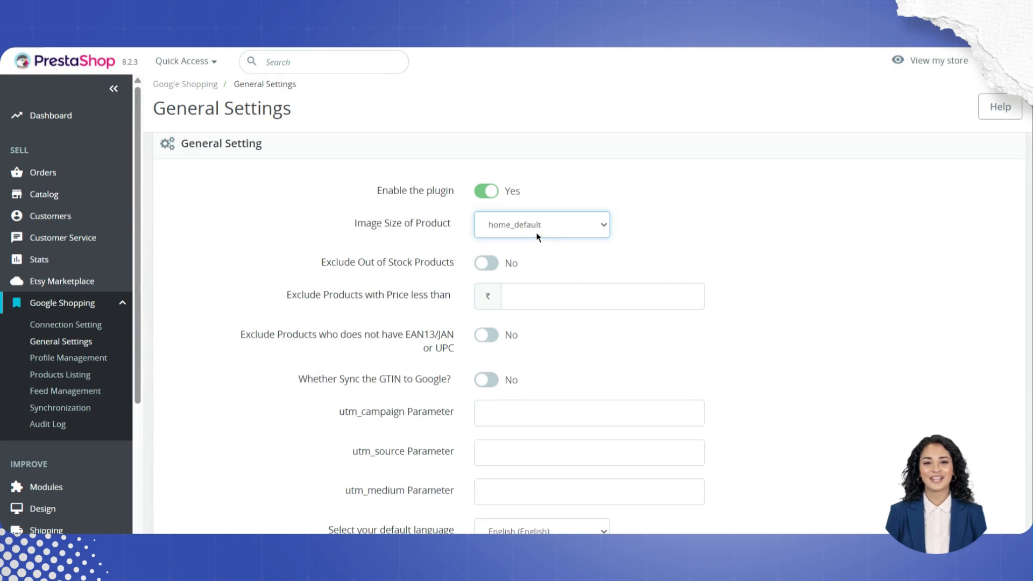
left_click(537, 235)
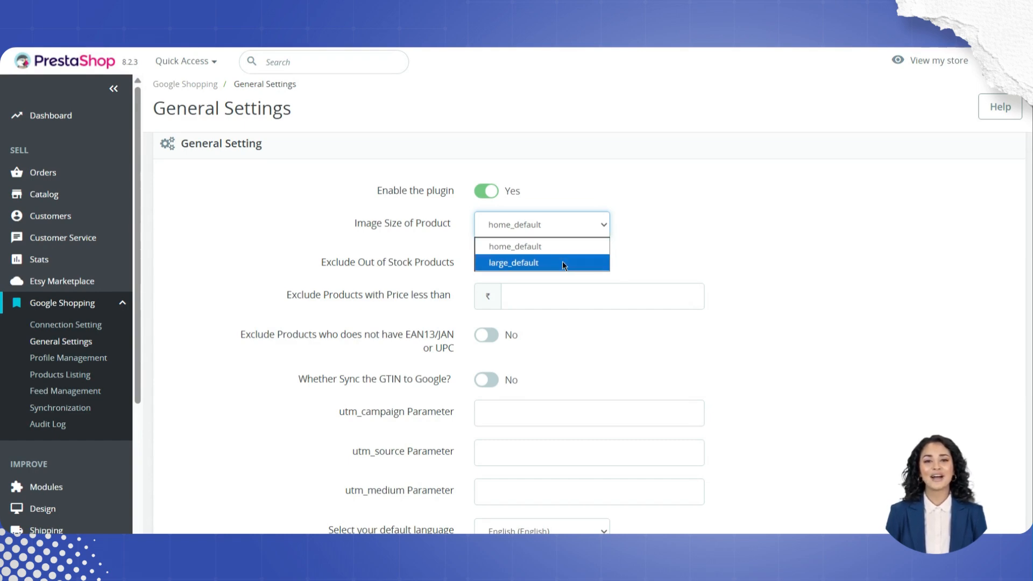
left_click(696, 243)
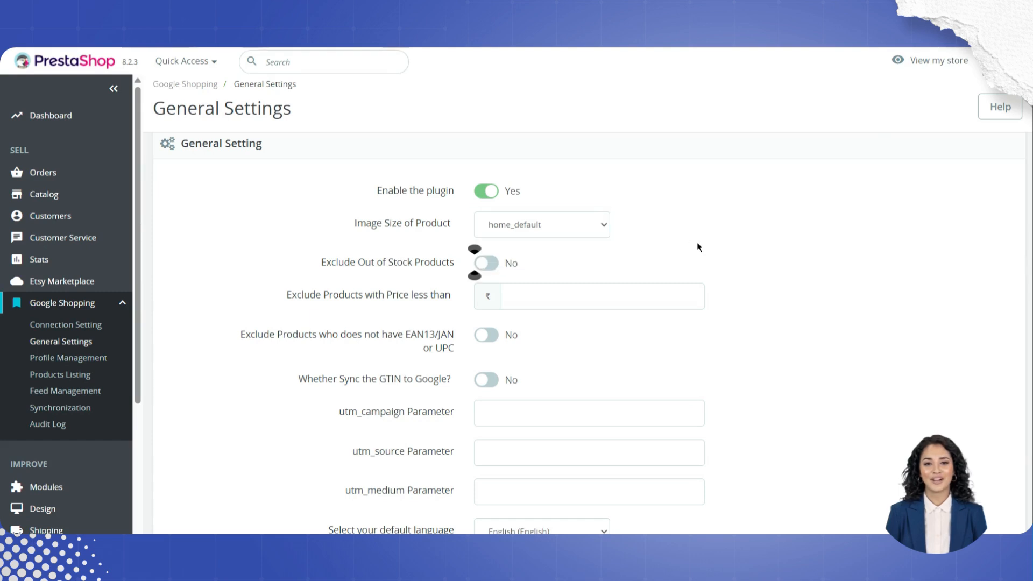
Step: Turn on excluding out-of-stock products and products without EAN13/JAN or UPC
left_click(481, 263)
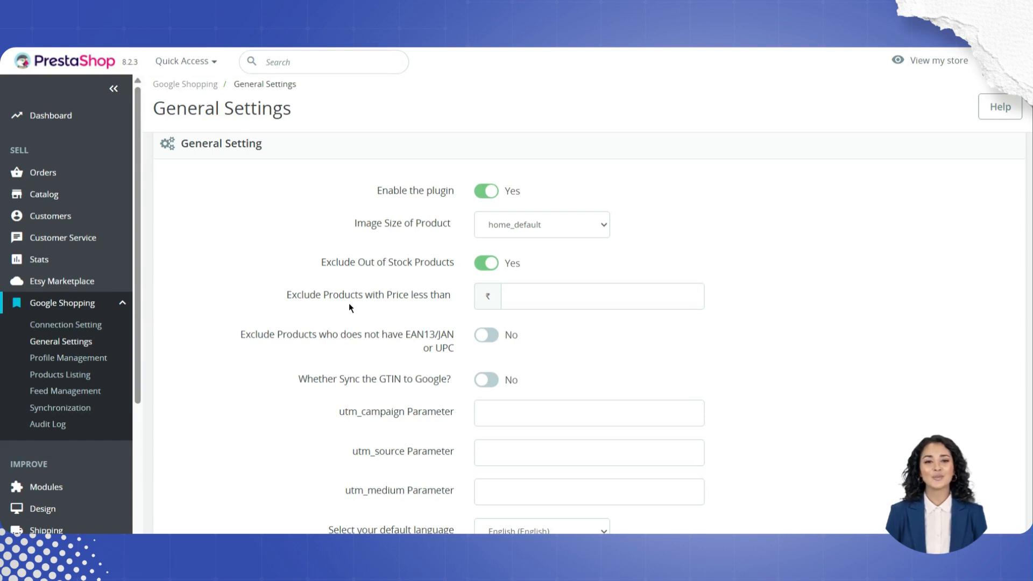
scroll(348, 302, "down", 2)
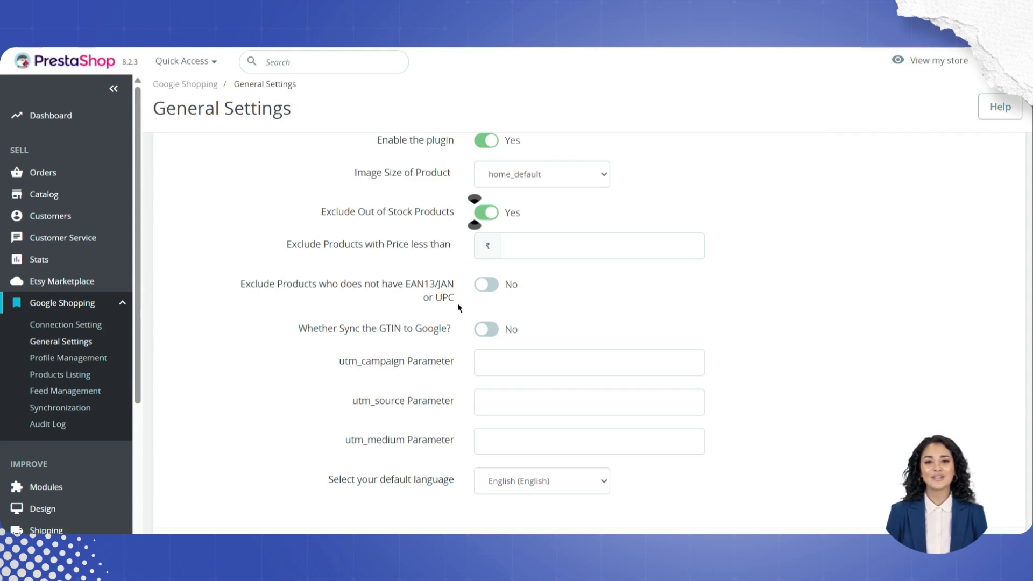
left_click(486, 284)
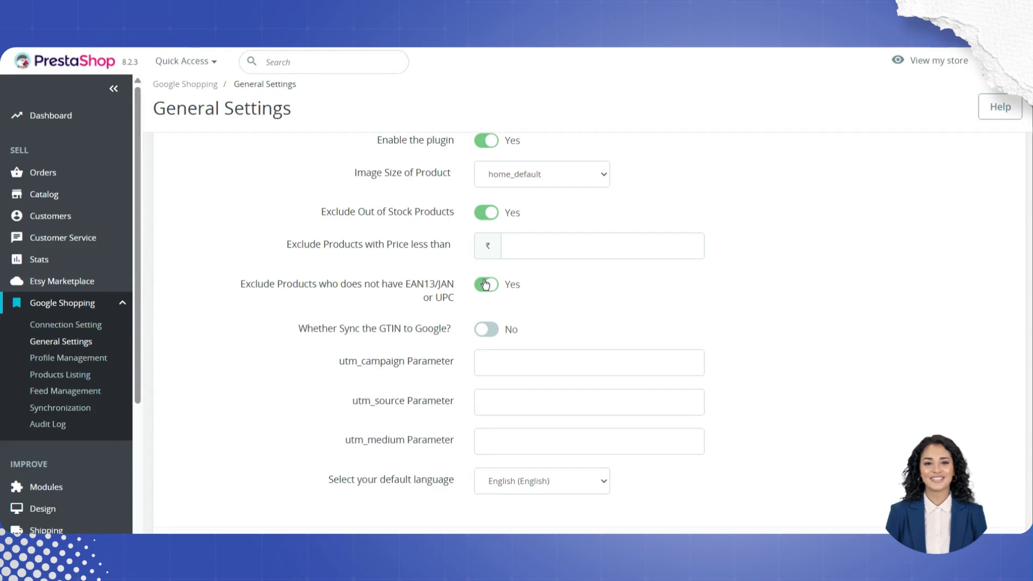
left_click_drag(485, 285, 440, 292)
scroll(484, 328, "down", 1)
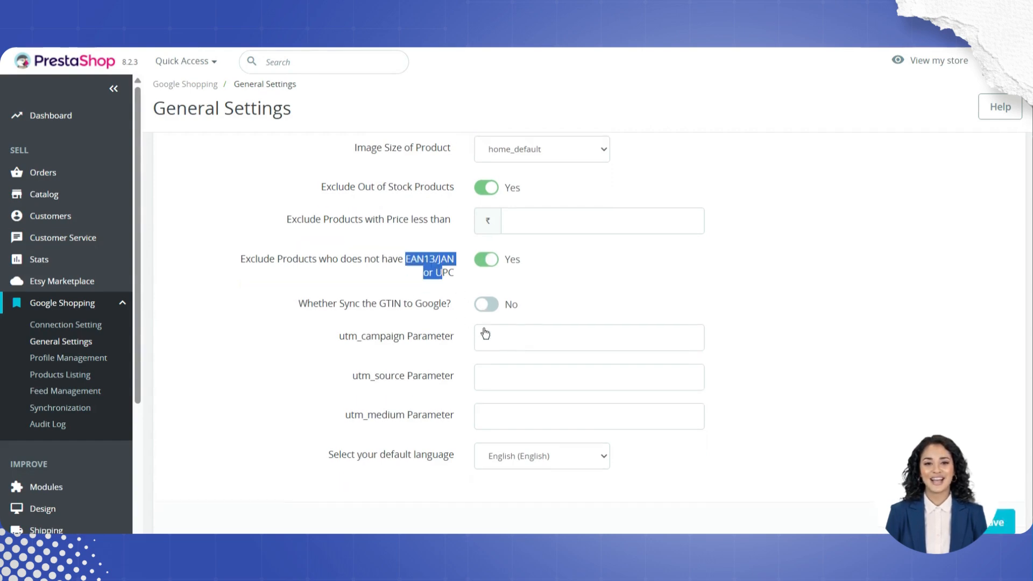
Step: Enable syncing the GTIN to Google
left_click(486, 315)
left_click(486, 303)
scroll(512, 362, "down", 1)
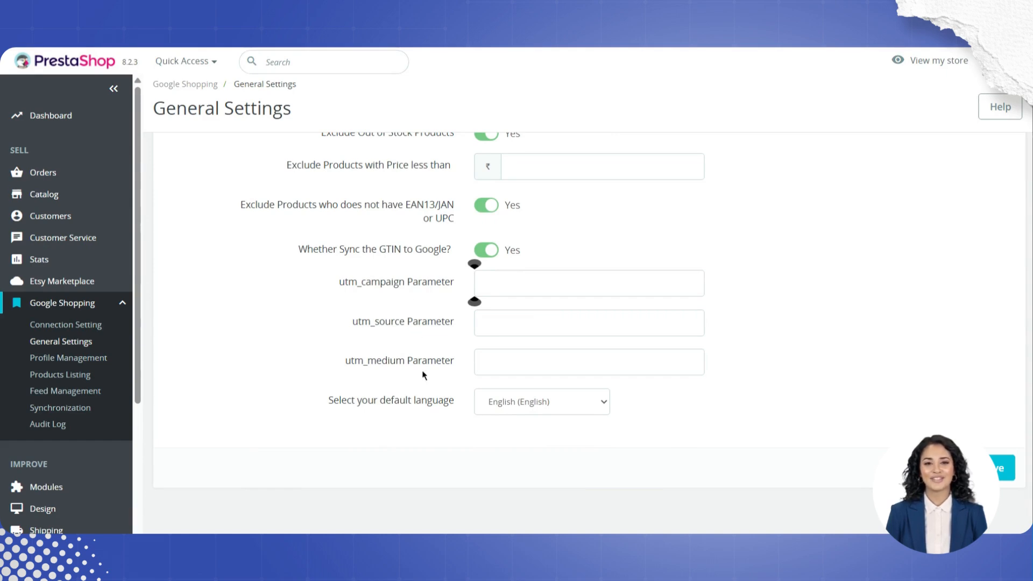
Step: Set utm_medium to 'utm_medium Parameter', utm_source to 'utm_source Parameter', utm_campaign to 'test', and save the general settings
left_click(505, 364)
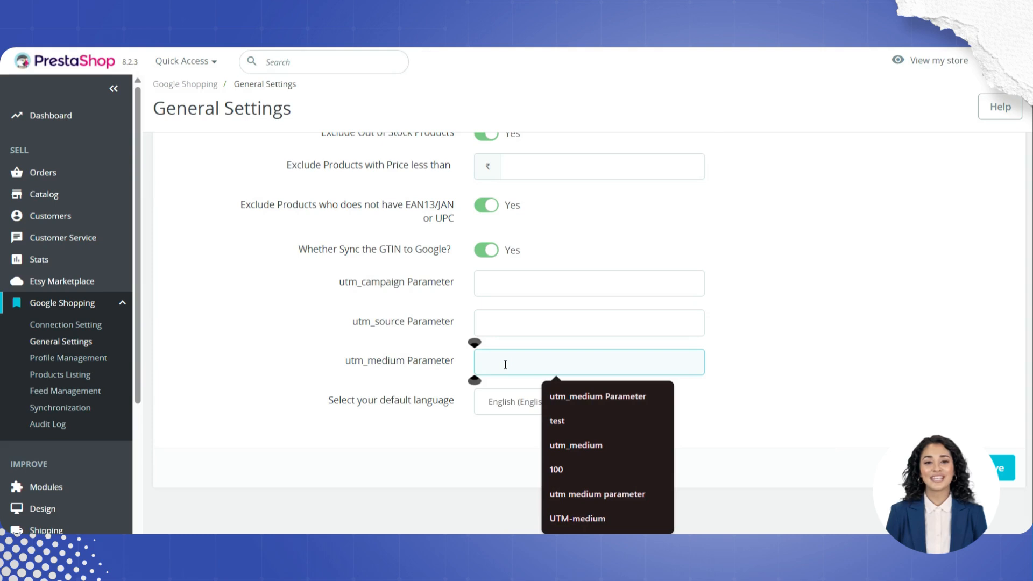
left_click(592, 396)
left_click(517, 322)
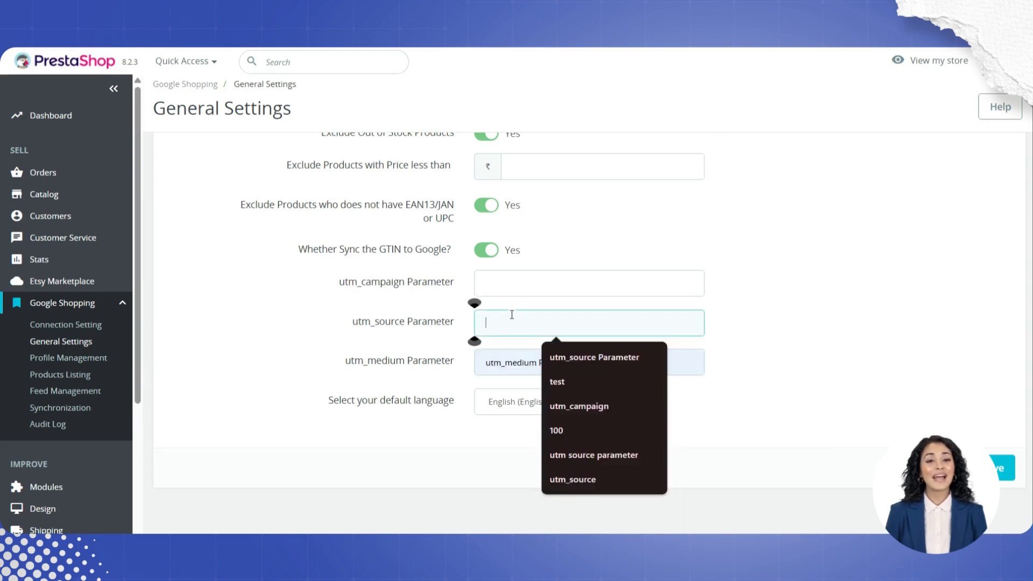
left_click(588, 356)
left_click(544, 285)
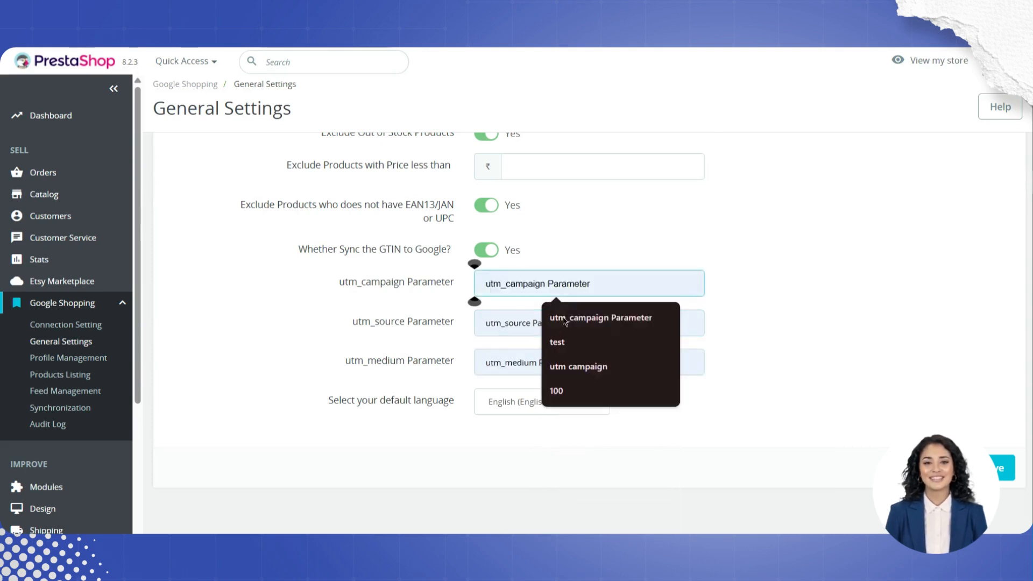
left_click(576, 339)
left_click(521, 412)
left_click(521, 417)
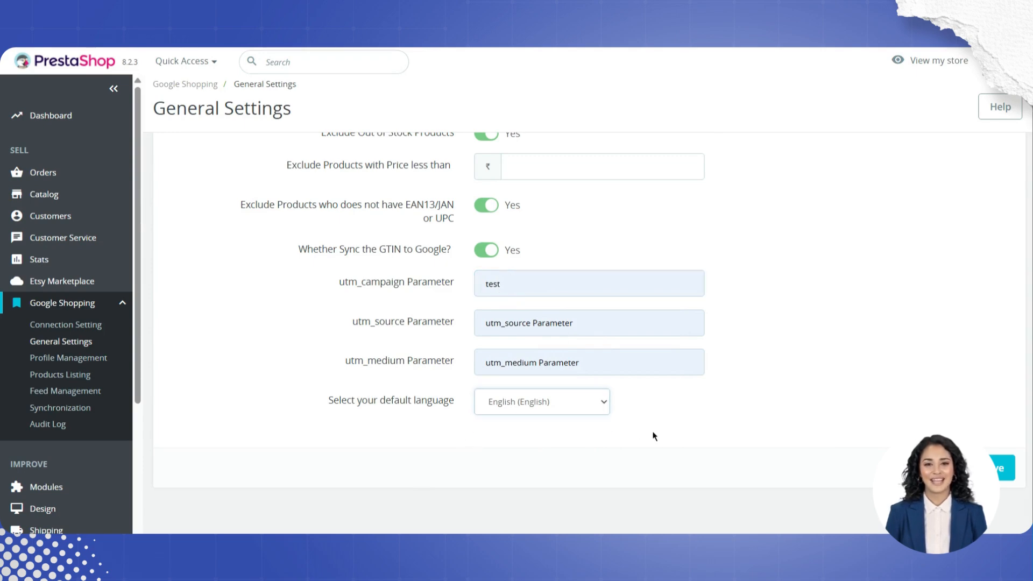
left_click(1001, 473)
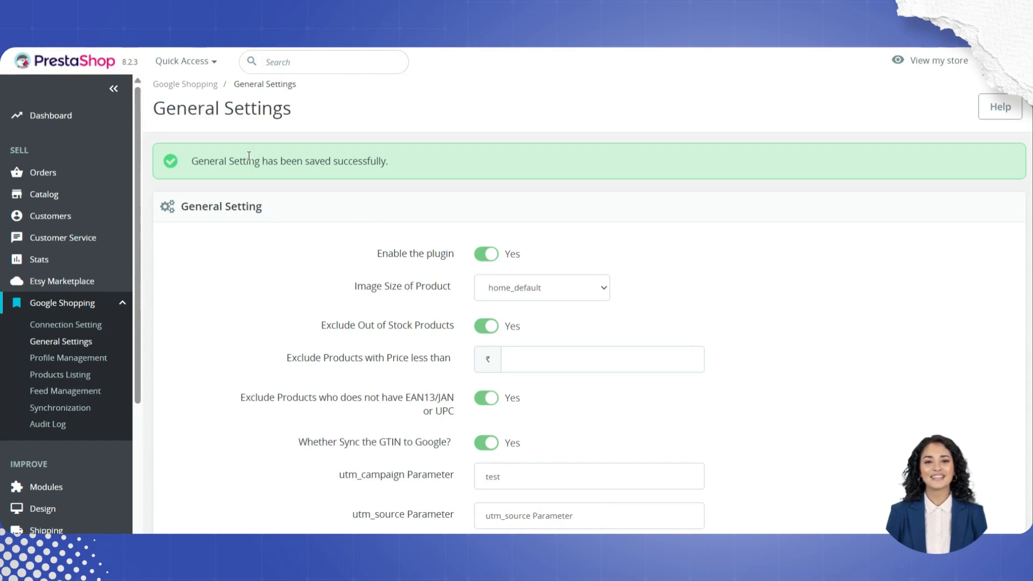
Step: Open Profile Management and import the Google categories, then refresh the page
left_click(59, 358)
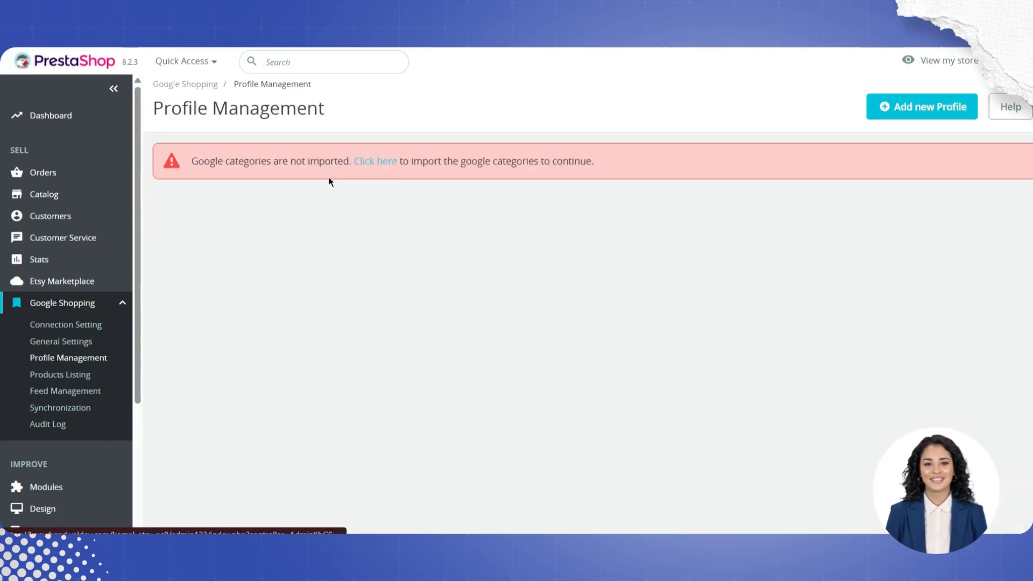
left_click(372, 163)
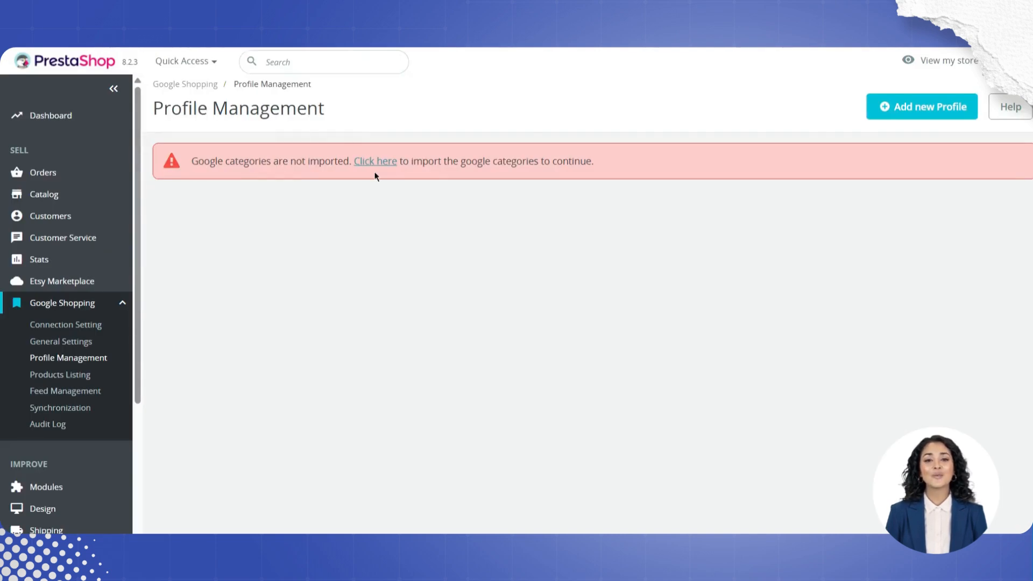
key("F5")
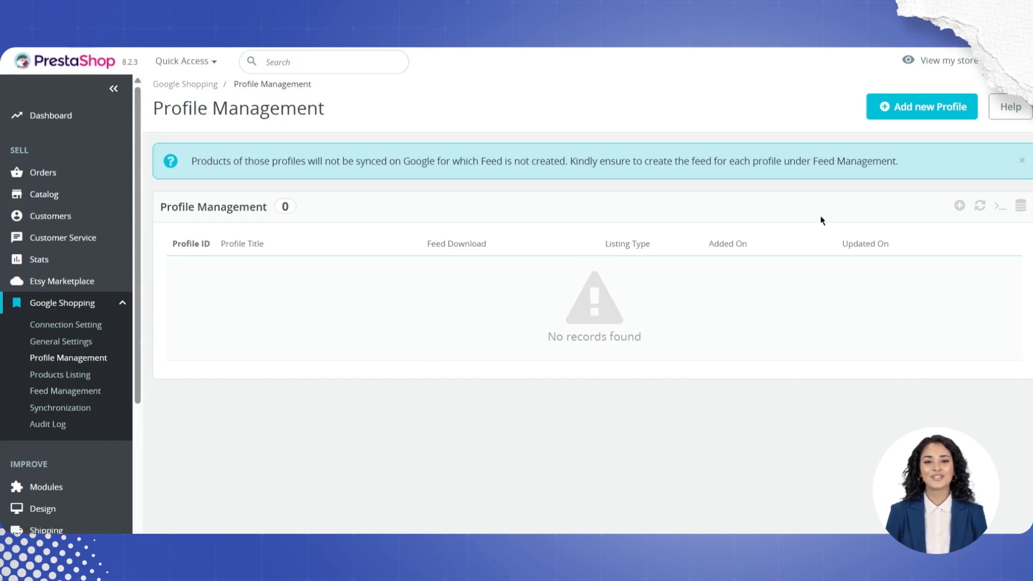
Step: Start a new Google Shopping profile and enter 'test' as its profile title
left_click(917, 124)
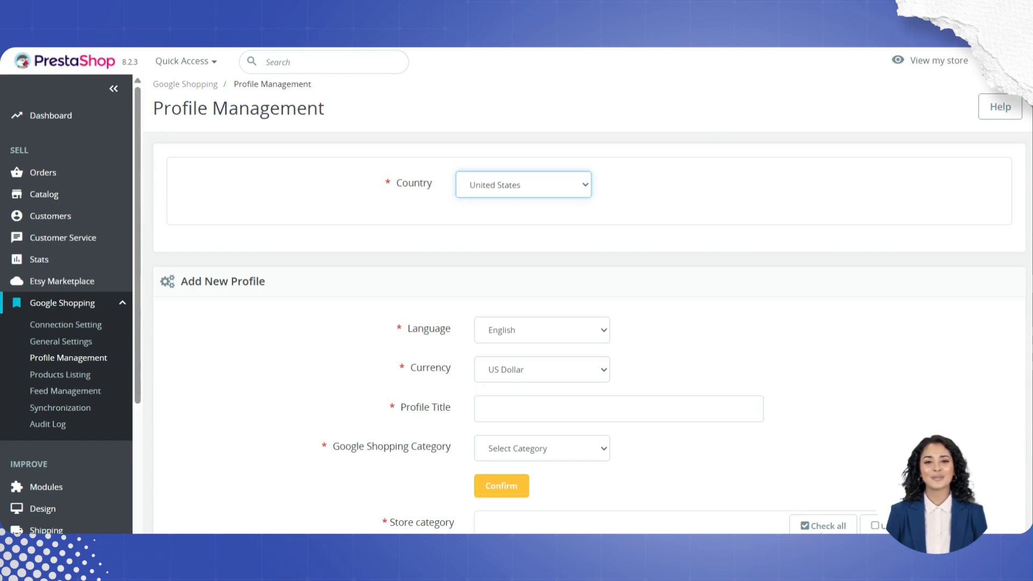
scroll(732, 453, "down", 1)
scroll(731, 453, "up", 1)
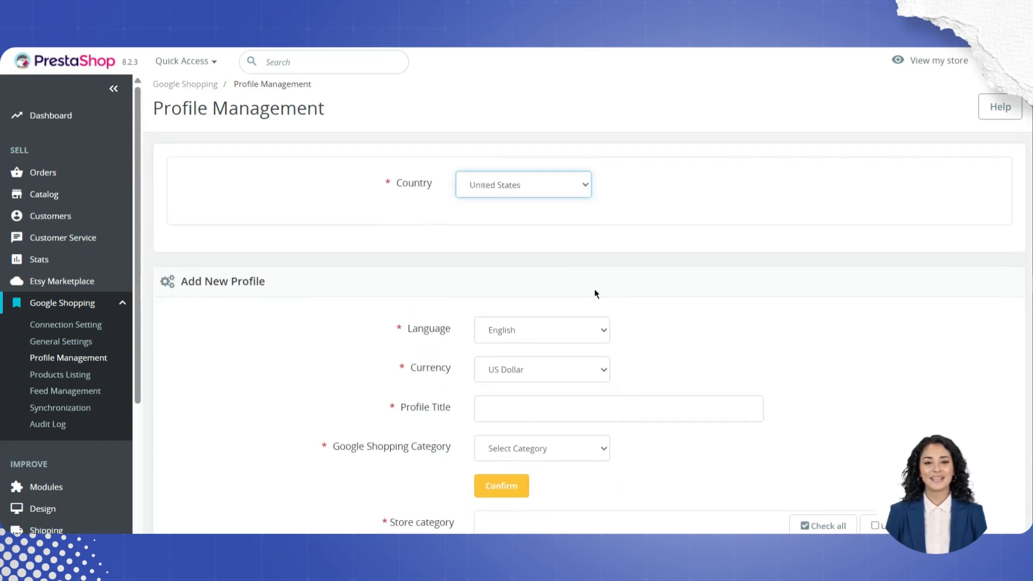
left_click(521, 336)
scroll(511, 306, "down", 1)
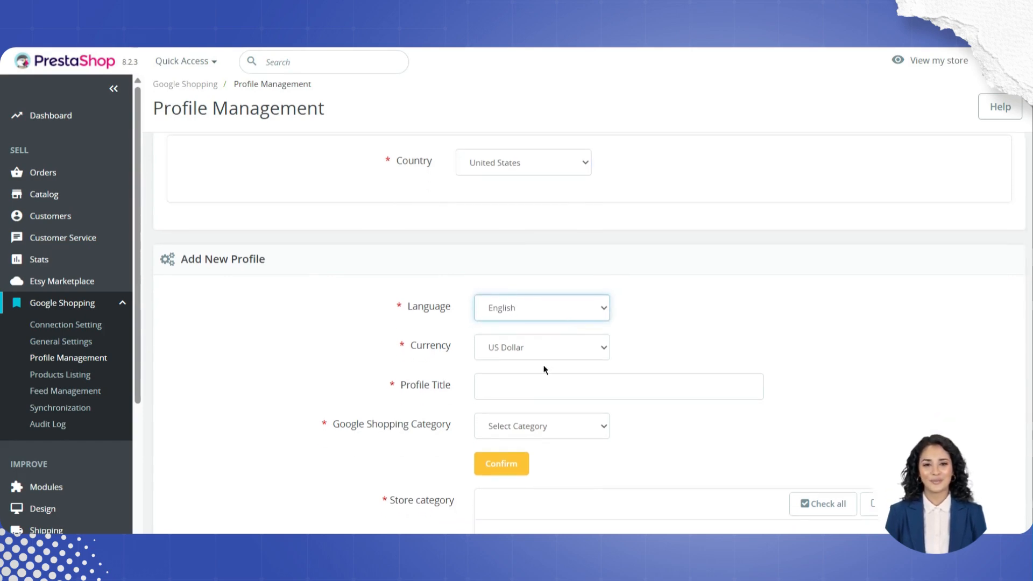
scroll(543, 370, "down", 1)
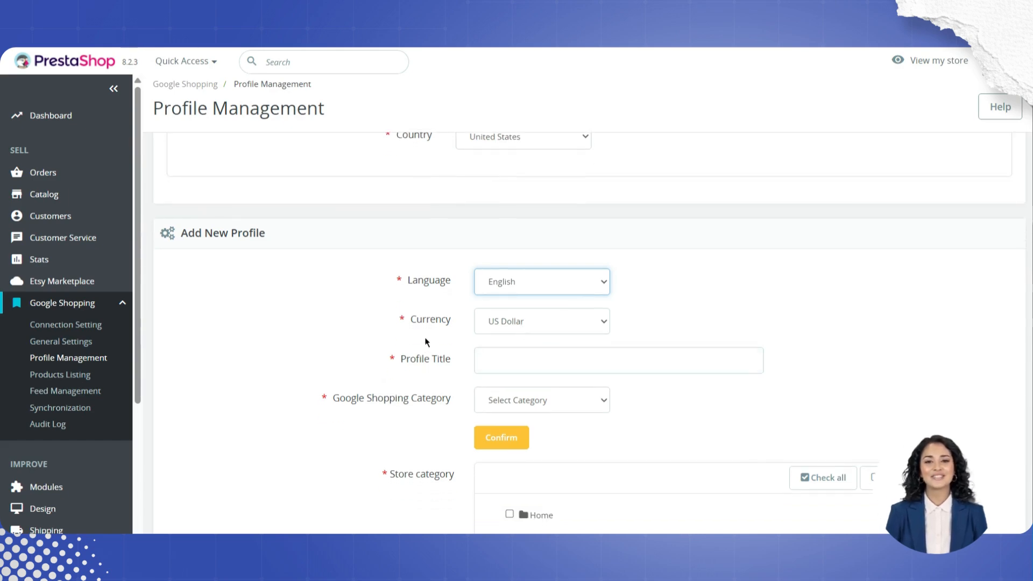
scroll(513, 312, "down", 1)
scroll(505, 297, "up", 3)
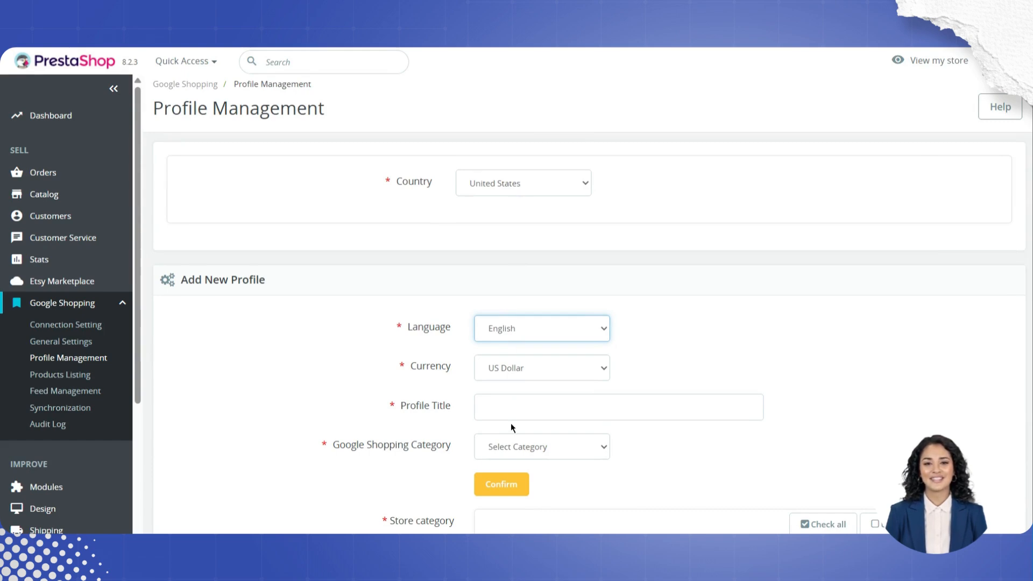
left_click(493, 400)
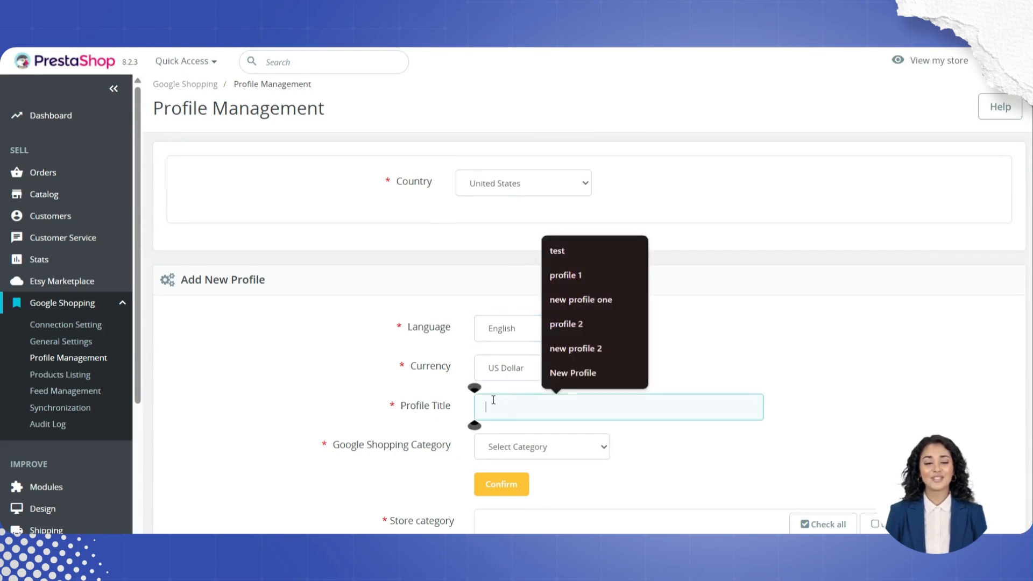
type("test")
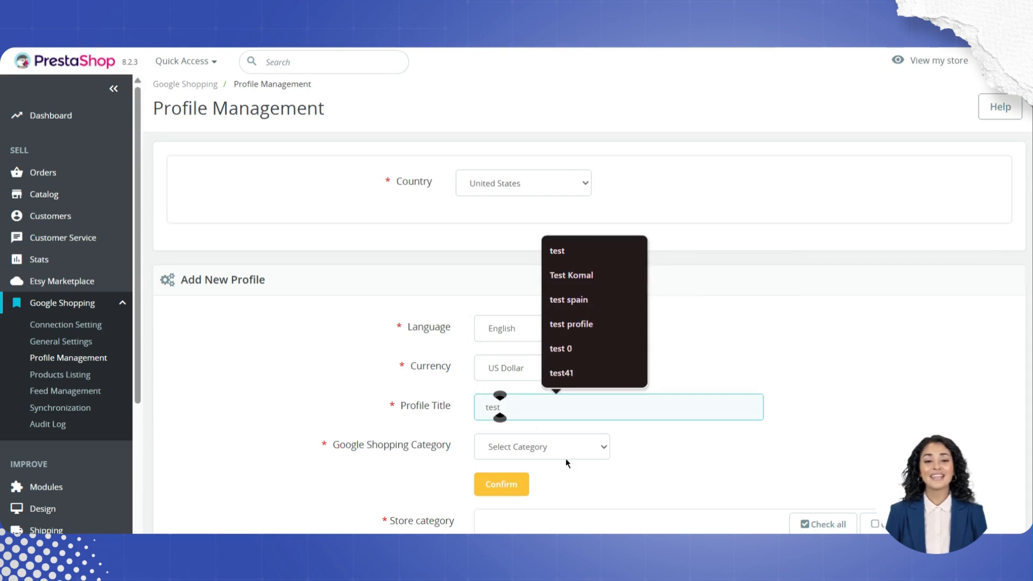
Step: Set the Google Shopping category to Food, Beverages & Tobacco > Beverages > Vinegar Drinks and confirm it
left_click(533, 446)
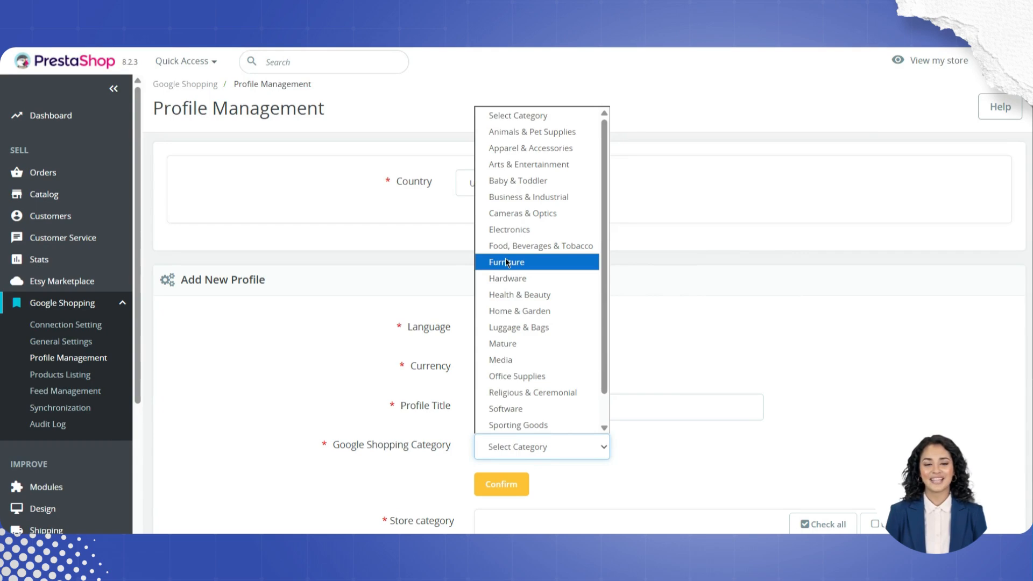
left_click(533, 246)
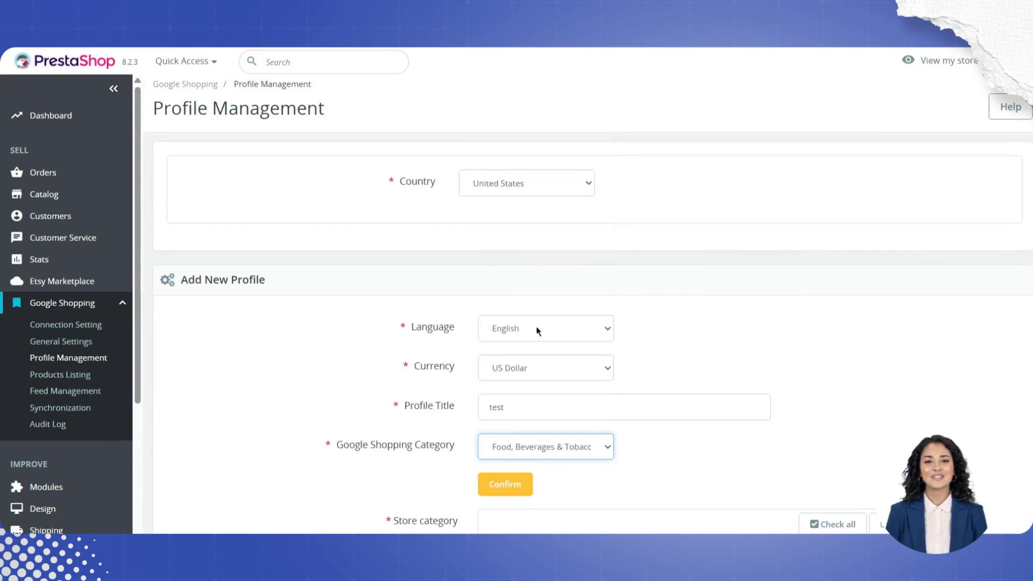
scroll(531, 255, "down", 3)
left_click(515, 291)
left_click(519, 331)
left_click(516, 324)
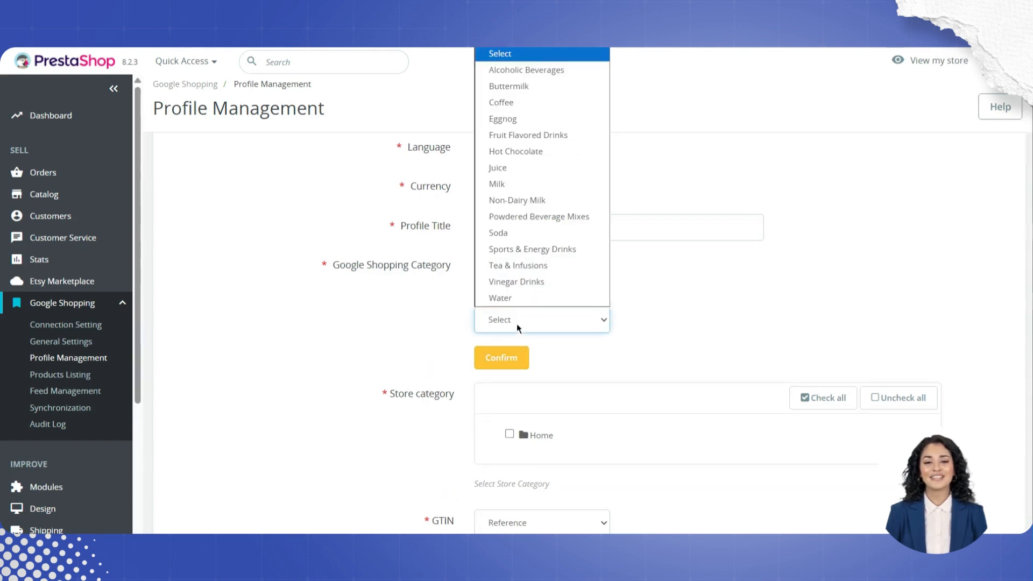
left_click(515, 281)
left_click(502, 356)
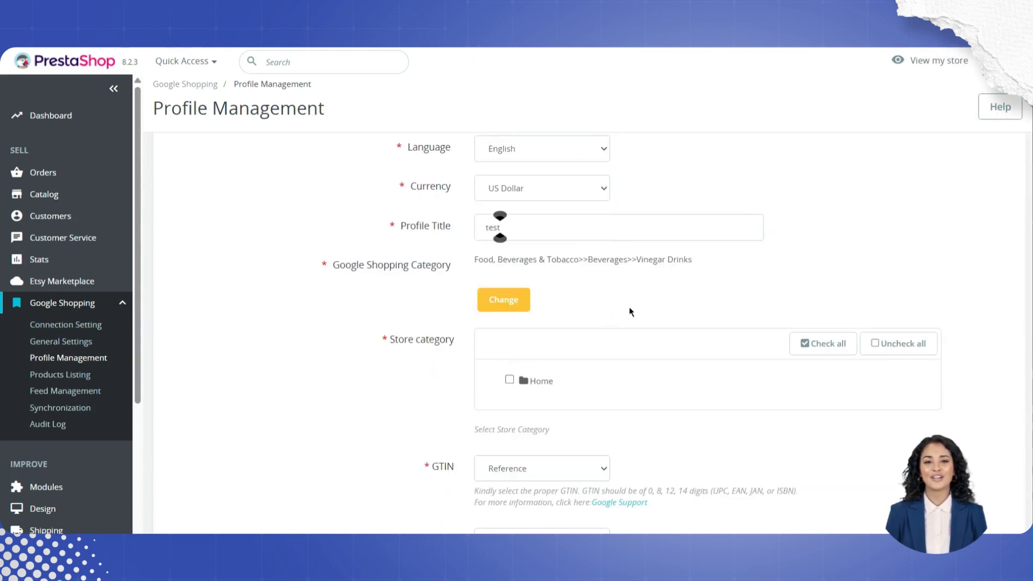
Step: Select the store categories Home, Clothes, Men and Women for the profile
scroll(628, 309, "down", 2)
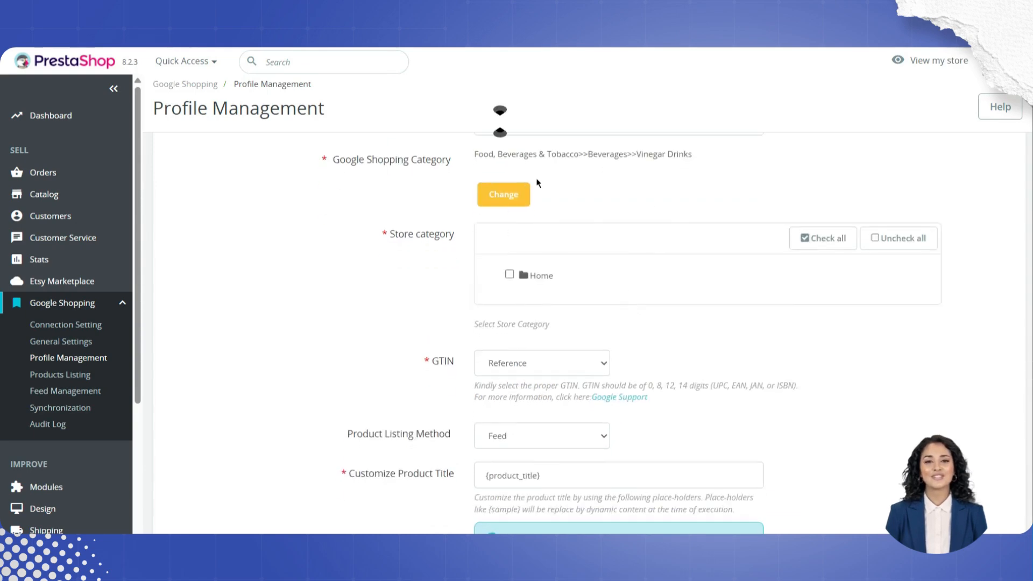
left_click(525, 278)
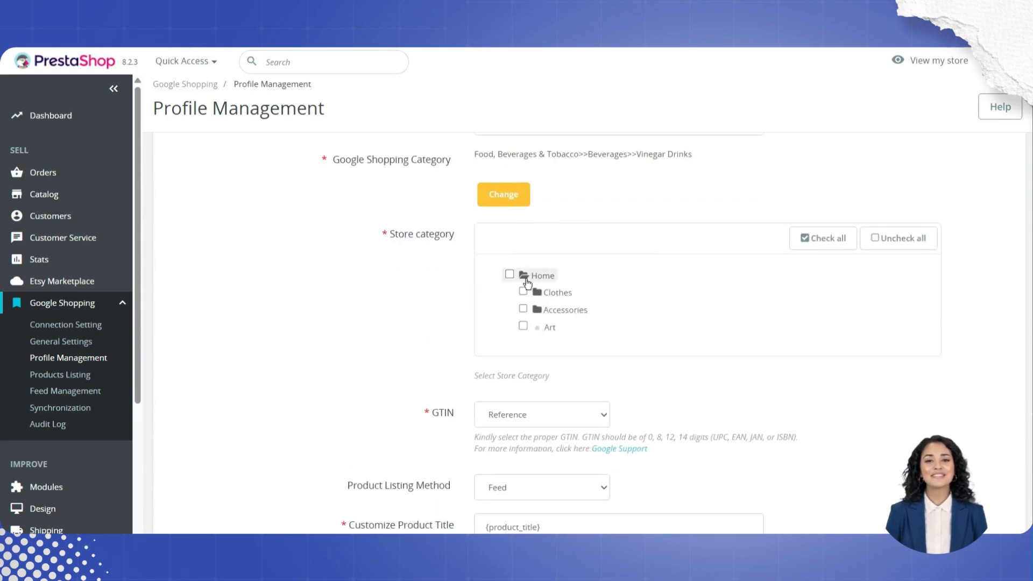
left_click(537, 294)
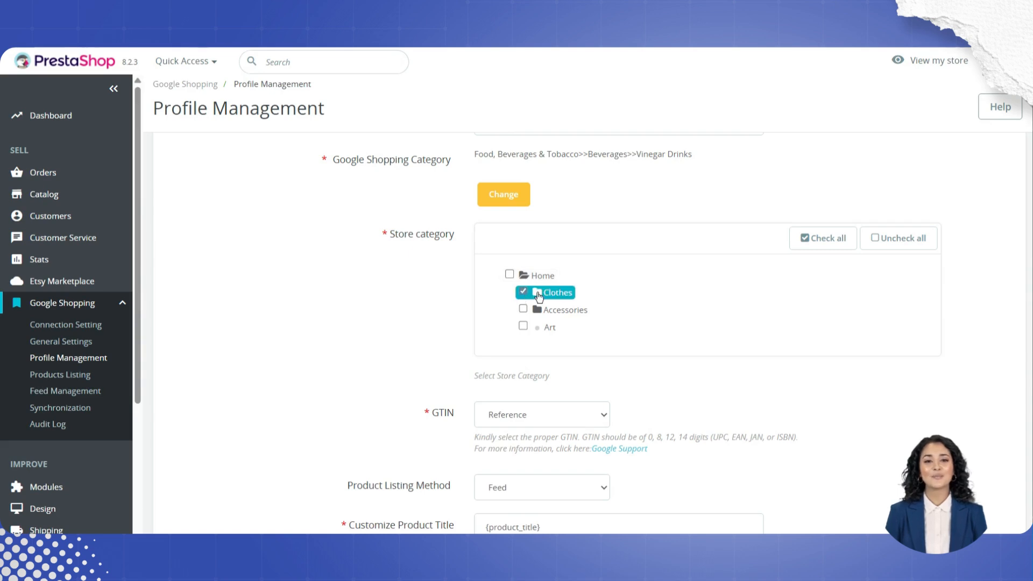
left_click(537, 294)
left_click(537, 309)
left_click(537, 326)
scroll(537, 325, "down", 1)
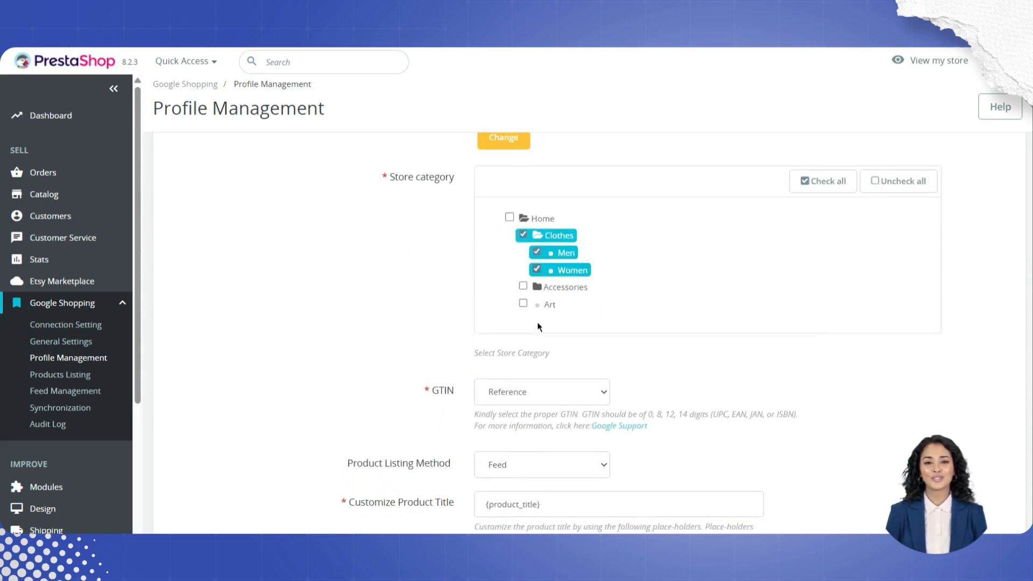
left_click(509, 218)
Step: Try UPC as the GTIN source and set the GTIN back to Reference
left_click(541, 391)
left_click(529, 429)
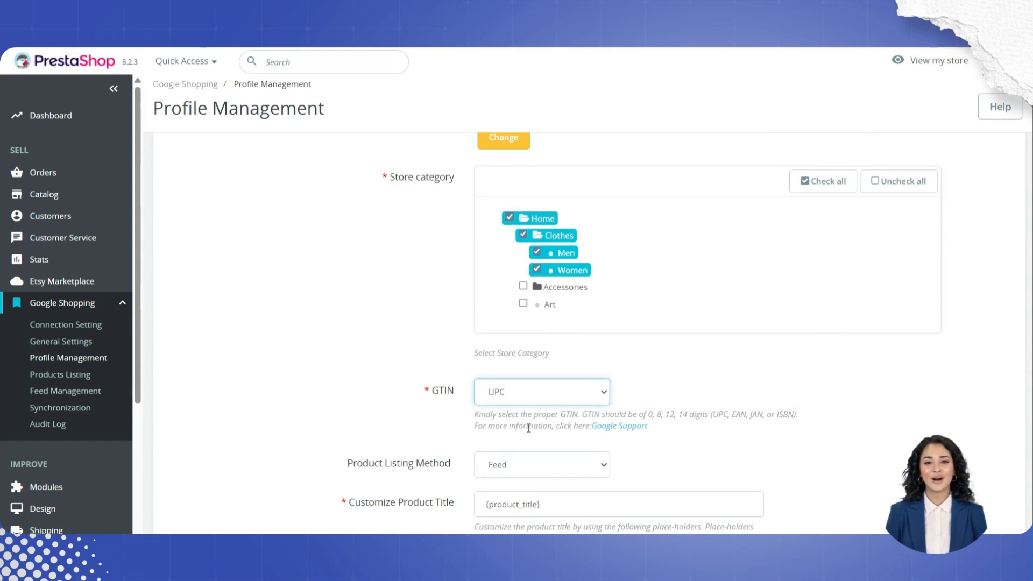
scroll(523, 399, "down", 1)
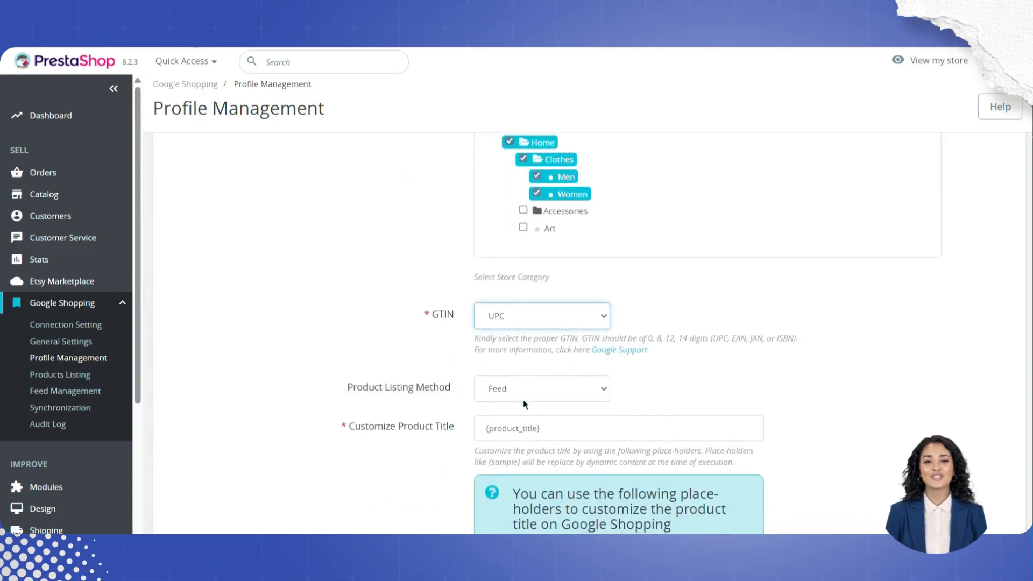
left_click(522, 326)
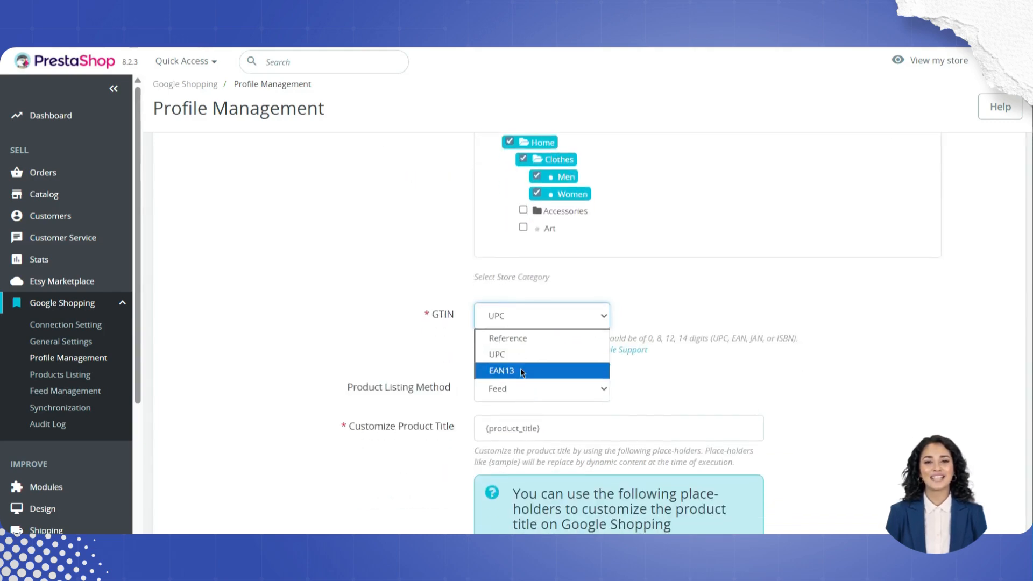
left_click(496, 355)
left_click(531, 317)
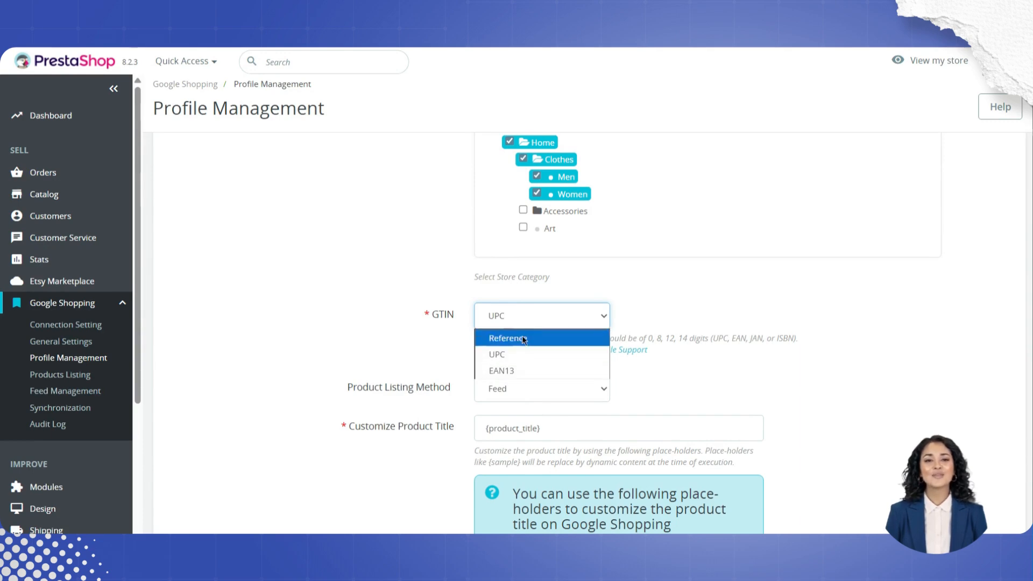
left_click(521, 335)
scroll(583, 371, "down", 1)
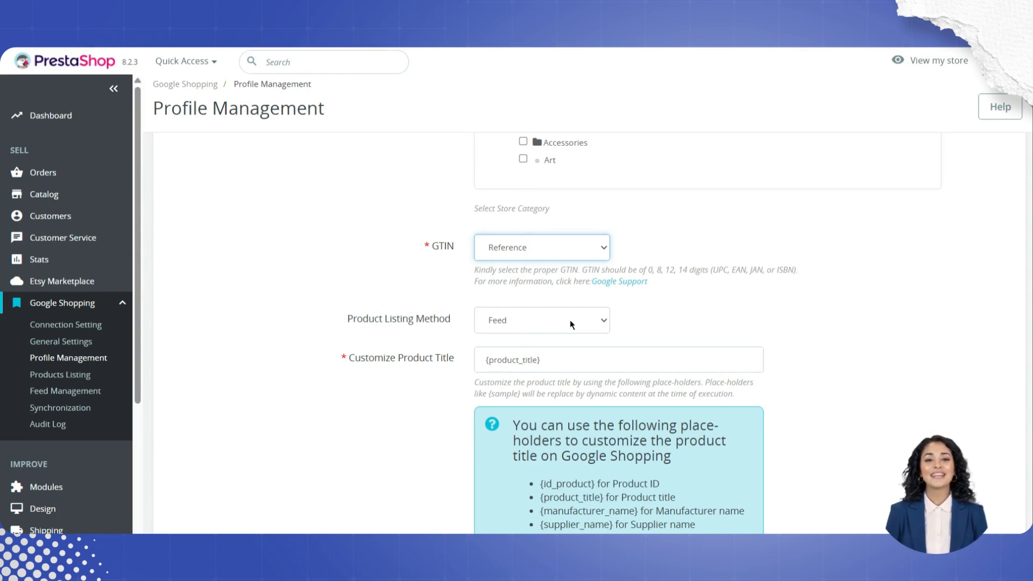
left_click(101, 331)
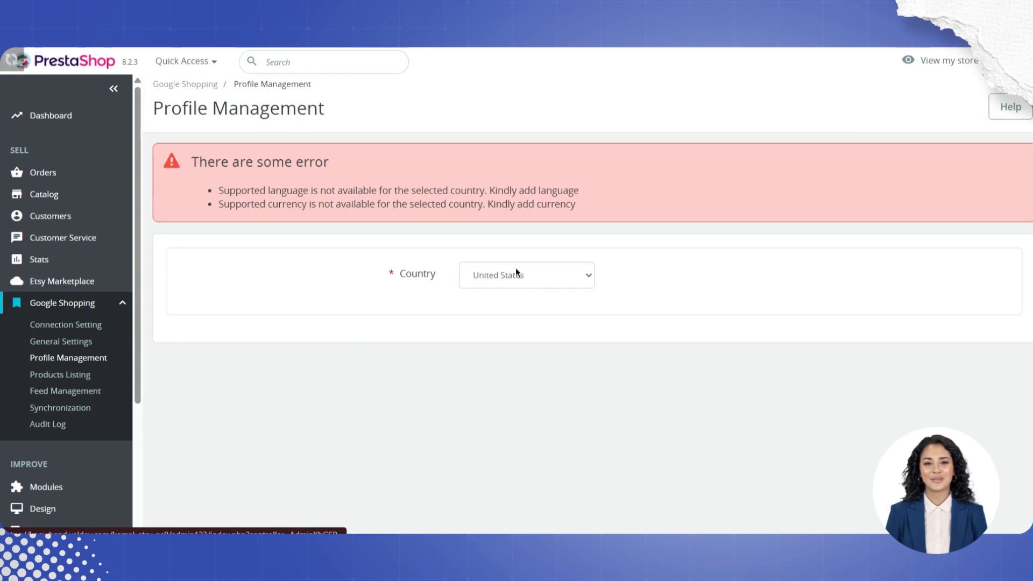
left_click(515, 270)
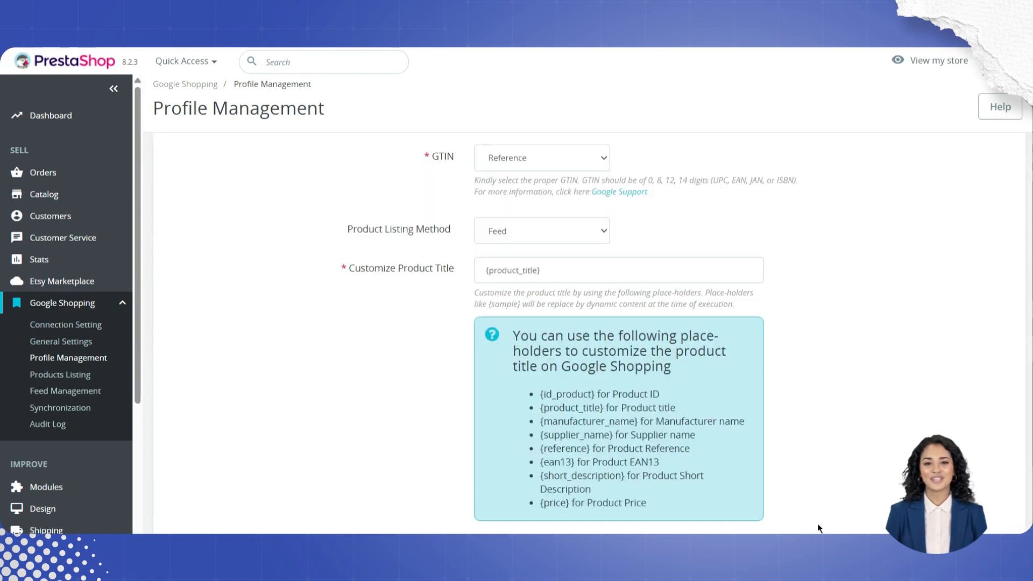
Step: Try the API product listing method and set it back to Feed
left_click(536, 241)
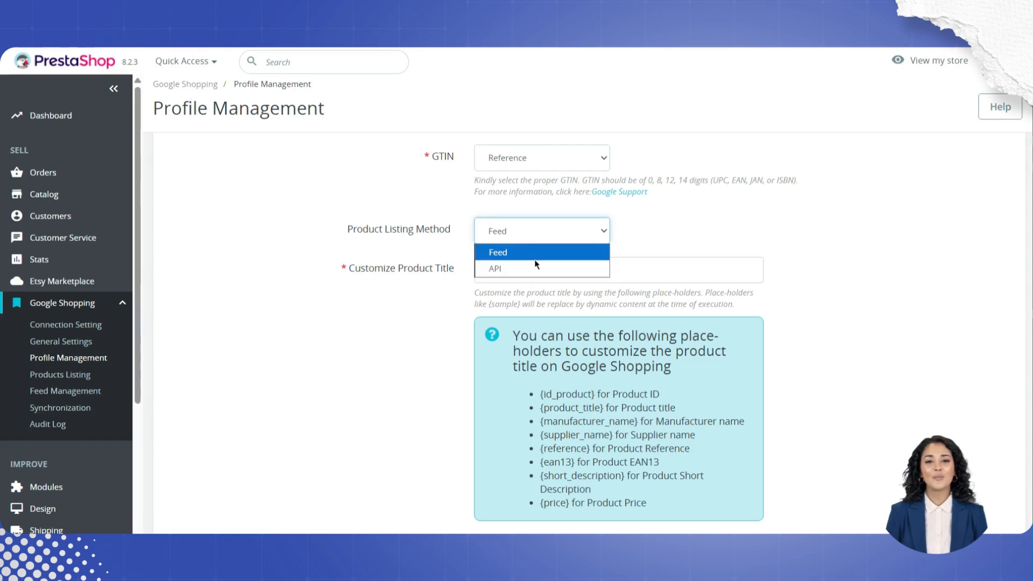
left_click(542, 269)
left_click(519, 238)
left_click(495, 253)
Step: Set the product type to 'standard' and review the product condition, material and pattern options
scroll(576, 287, "down", 6)
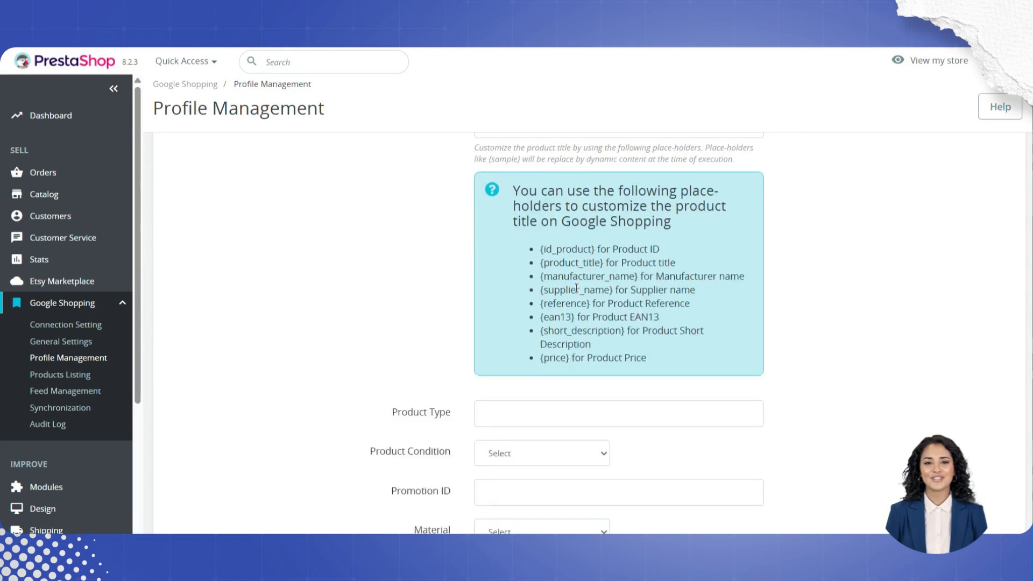
left_click(490, 236)
left_click(559, 277)
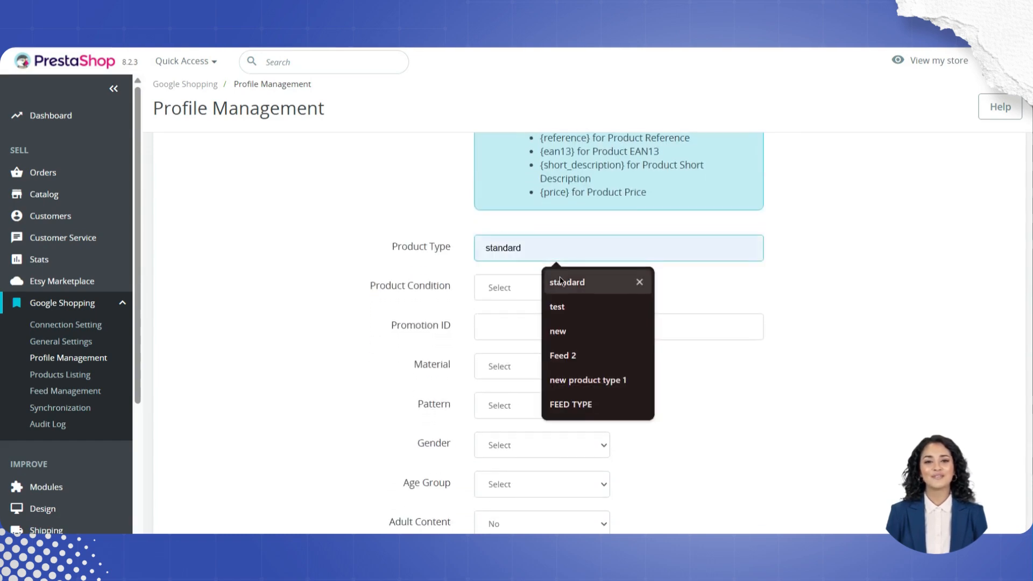
left_click(496, 286)
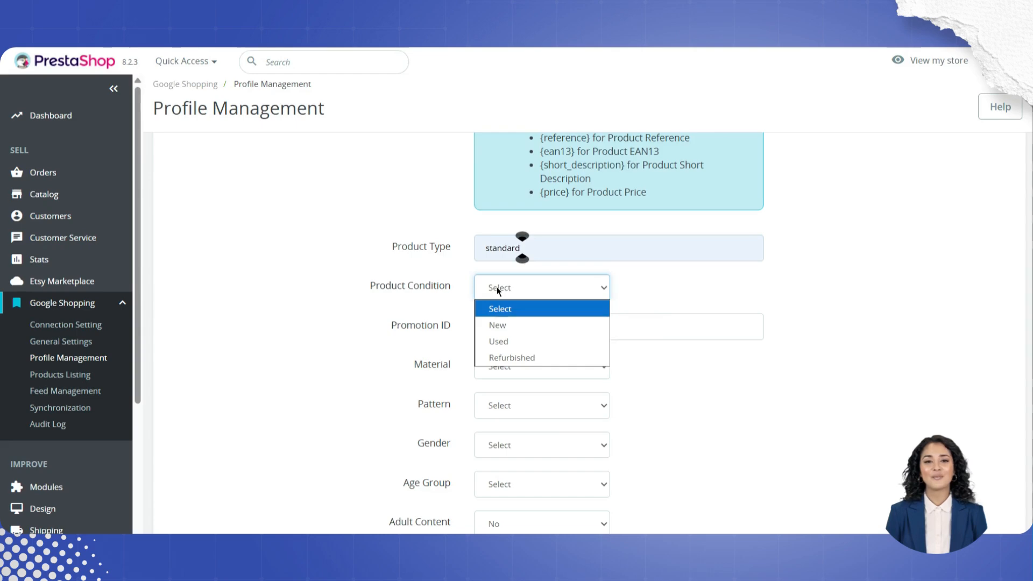
scroll(496, 286, "down", 2)
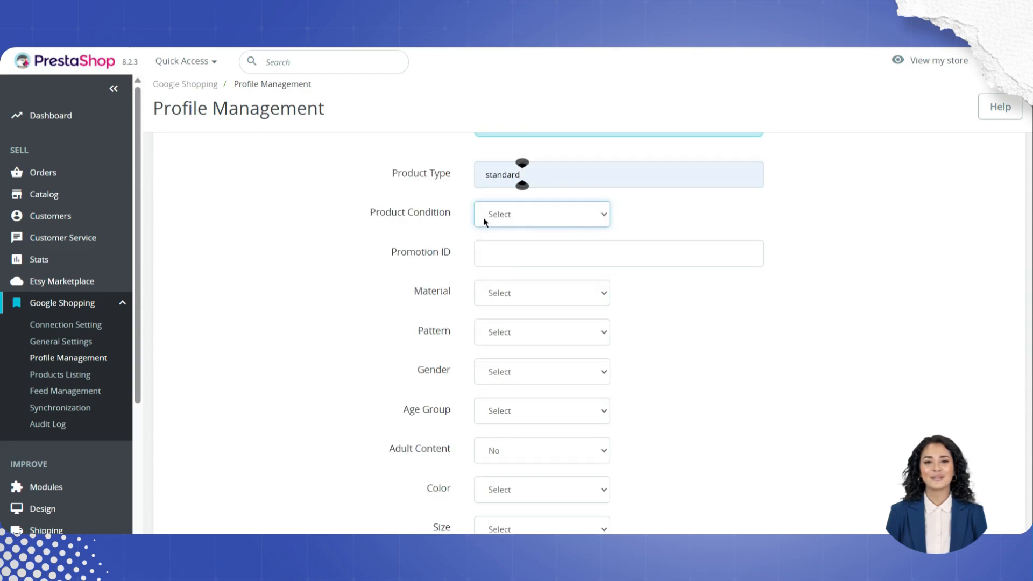
left_click(524, 298)
left_click(446, 324)
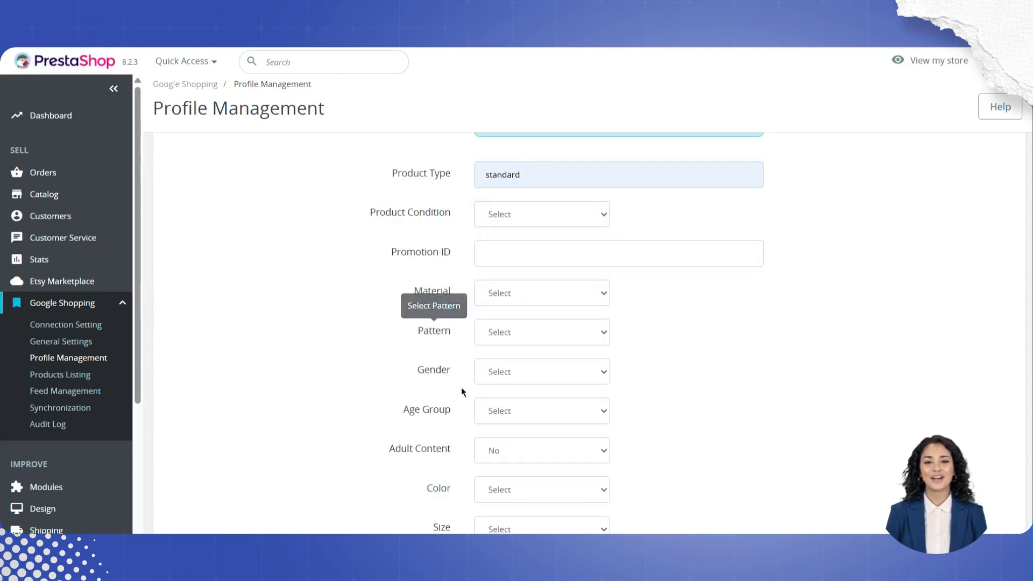
scroll(463, 413, "down", 4)
scroll(463, 413, "down", 3)
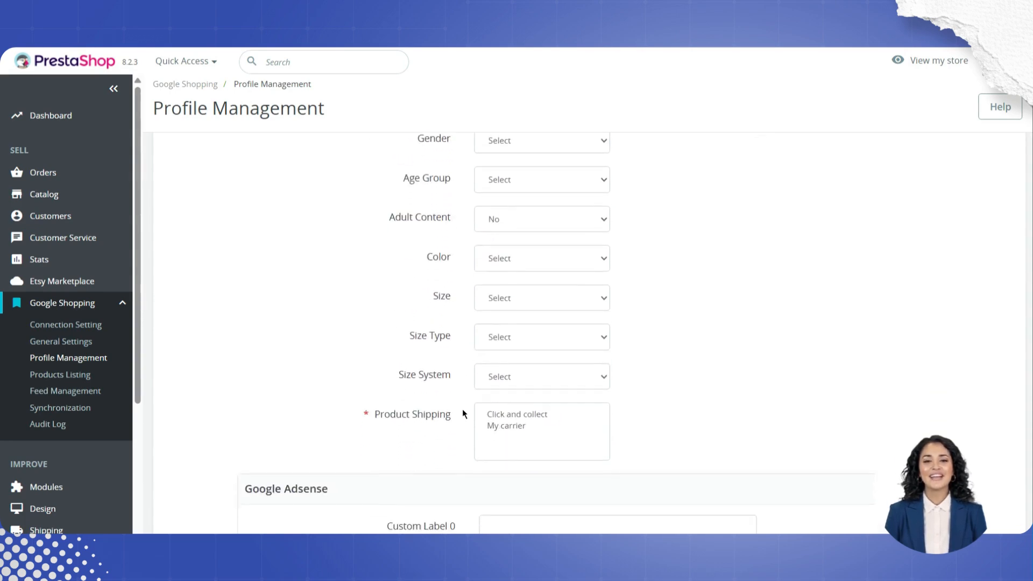
Step: Select both Click and collect and My carrier as product shipping methods and save the profile
left_click(507, 414)
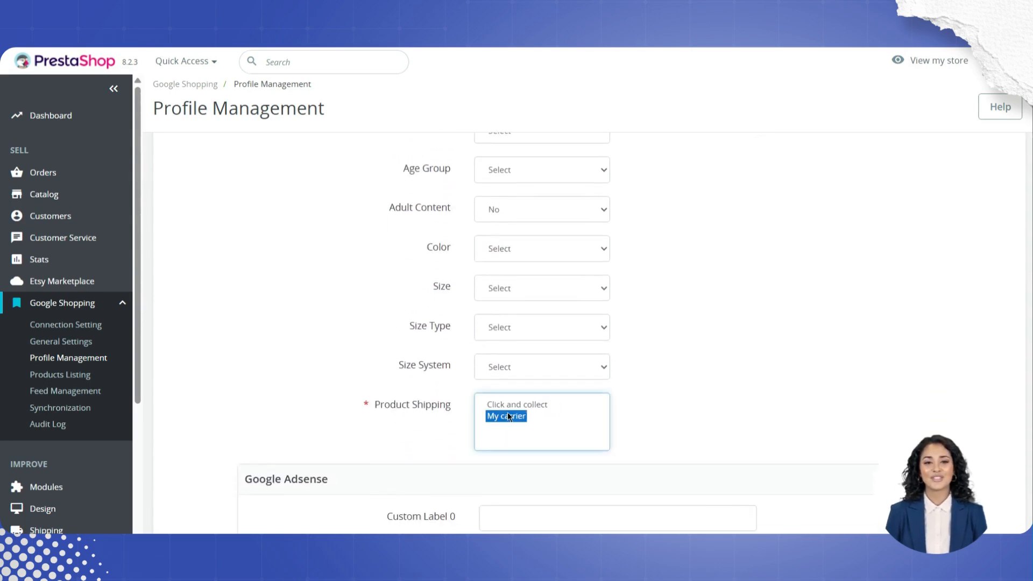
key("ctrl+a")
left_click(725, 411)
scroll(640, 410, "down", 3)
scroll(533, 383, "down", 3)
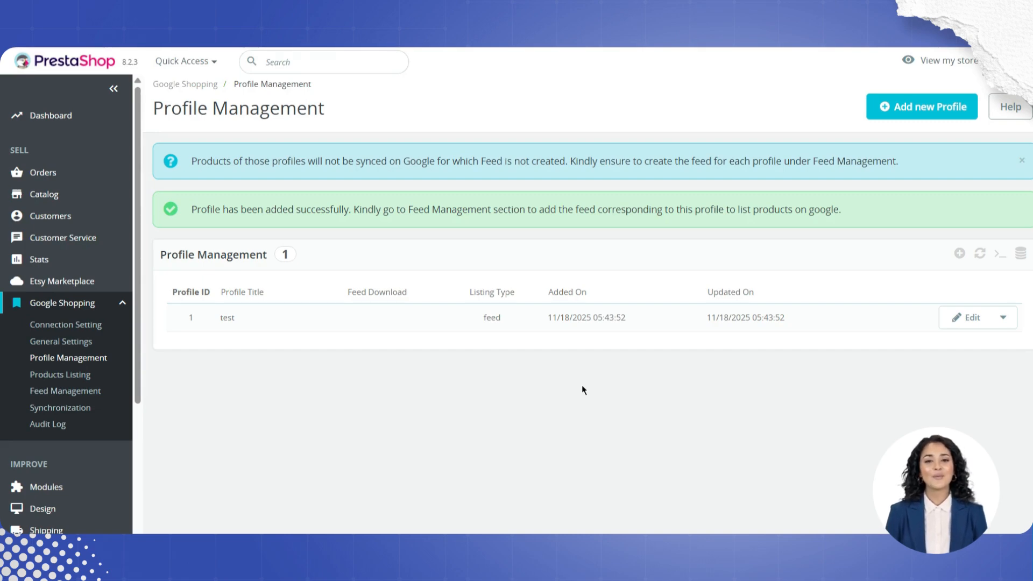
Step: Add a new feed for the test profile labelled test with a Daily upload schedule and save it
left_click(65, 399)
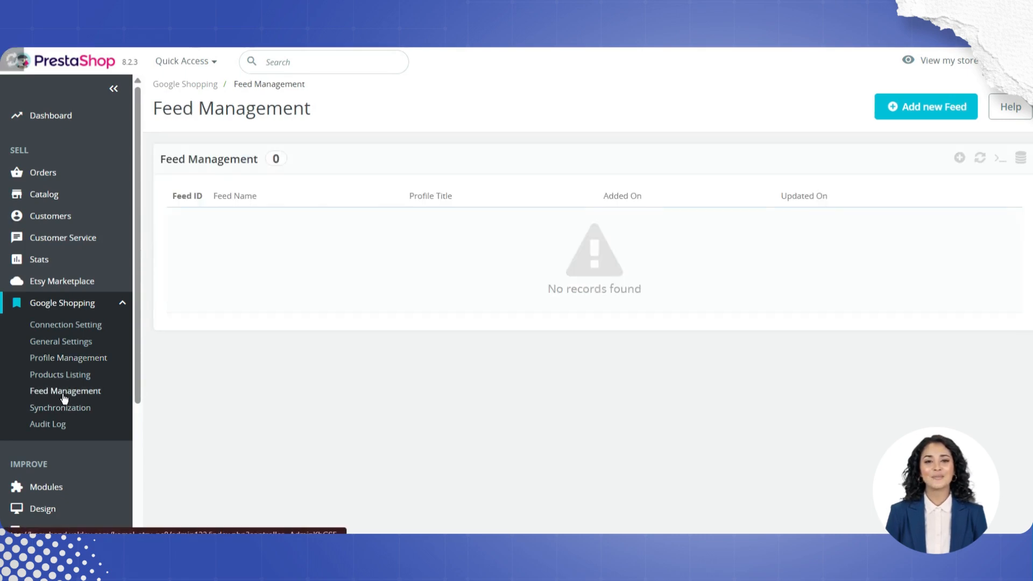
left_click(959, 156)
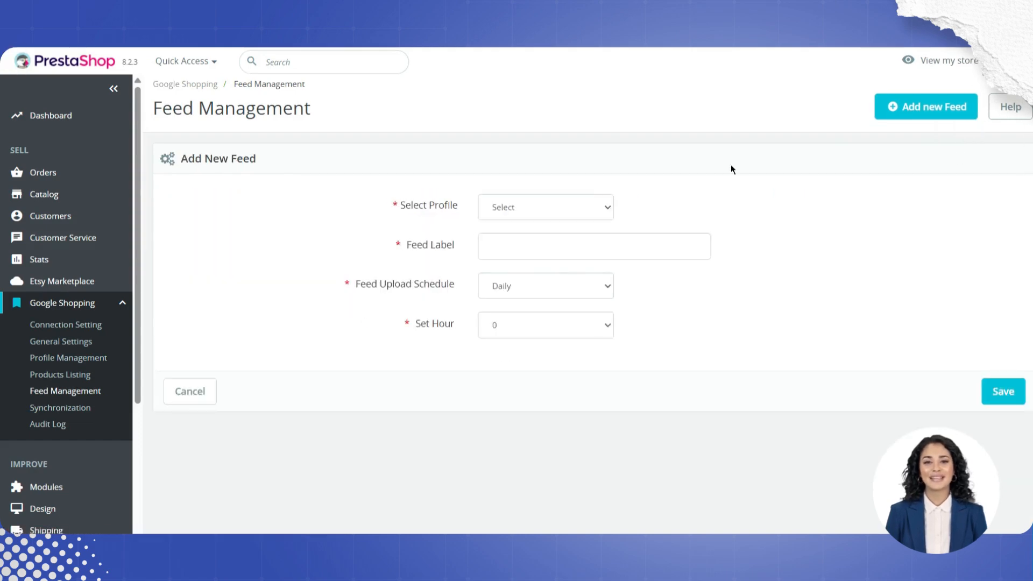
left_click(521, 212)
left_click(500, 242)
left_click(531, 245)
type("test")
left_click(541, 292)
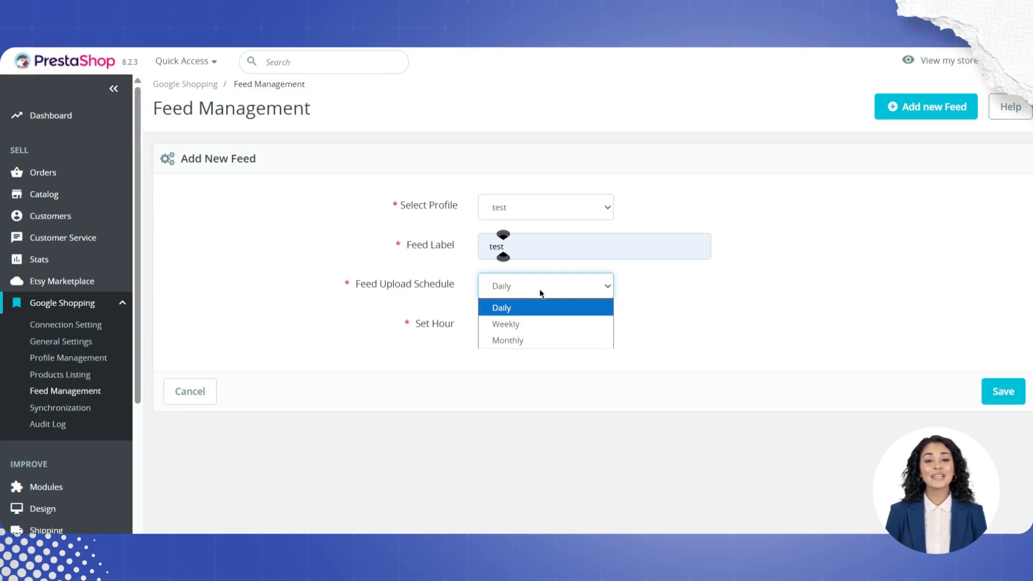
left_click(540, 293)
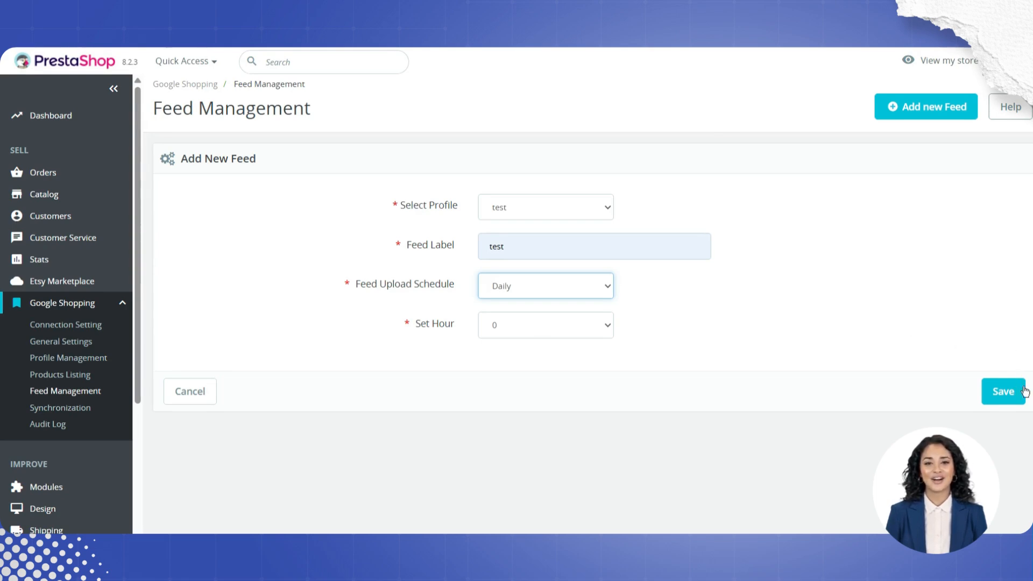
left_click(1003, 391)
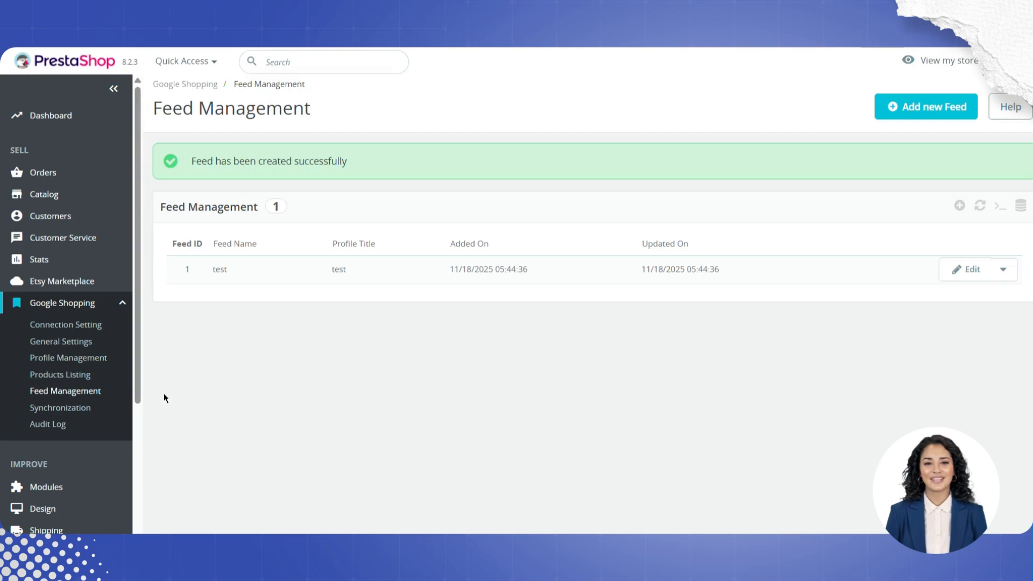
Step: Run Local Sync and Sync Products from the Products Listing page
left_click(60, 374)
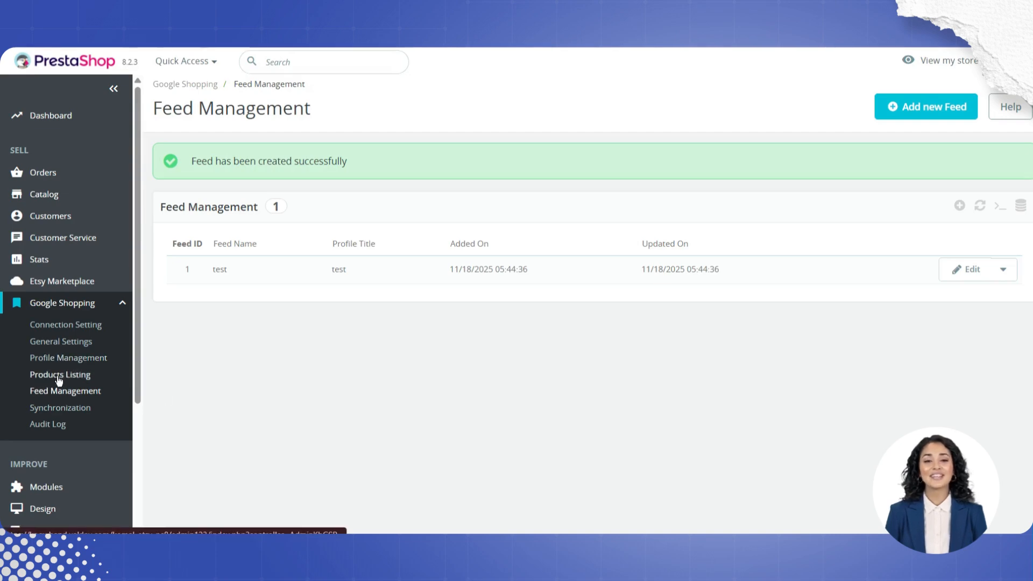
left_click(675, 114)
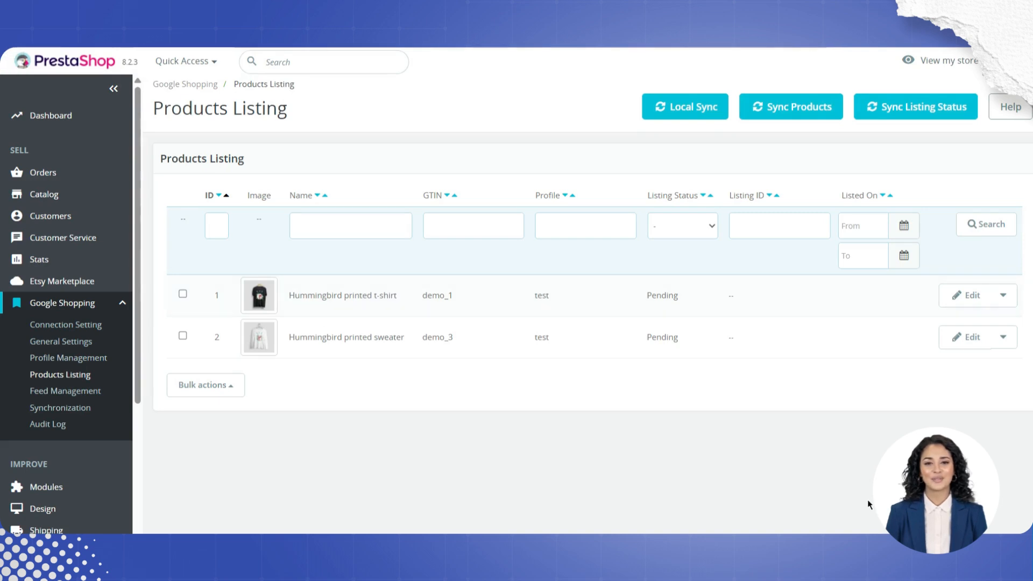
left_click(779, 104)
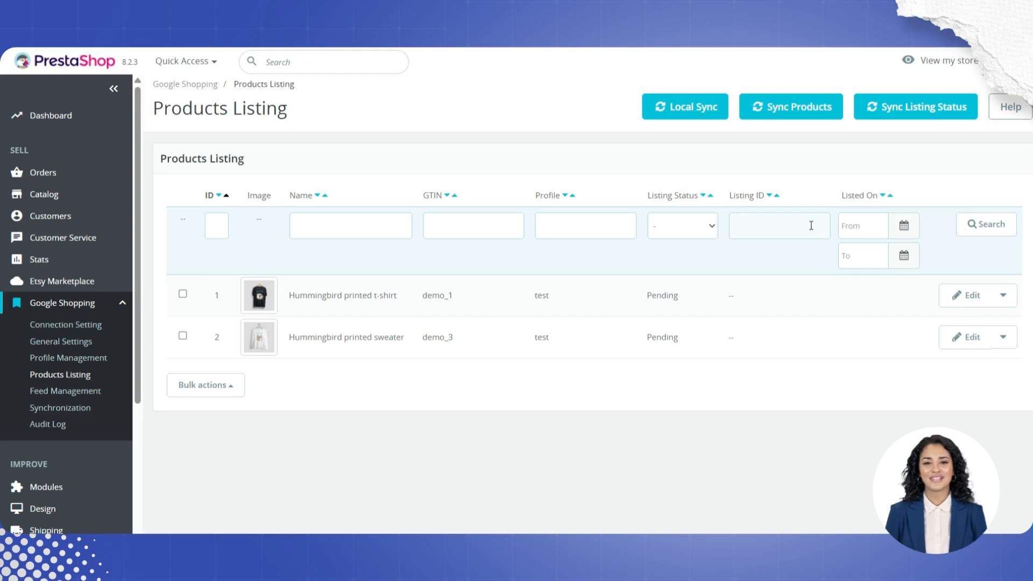
Step: Review the Synchronization page's cron instructions and the Audit Log entries
left_click_drag(679, 296, 652, 296)
left_click(56, 410)
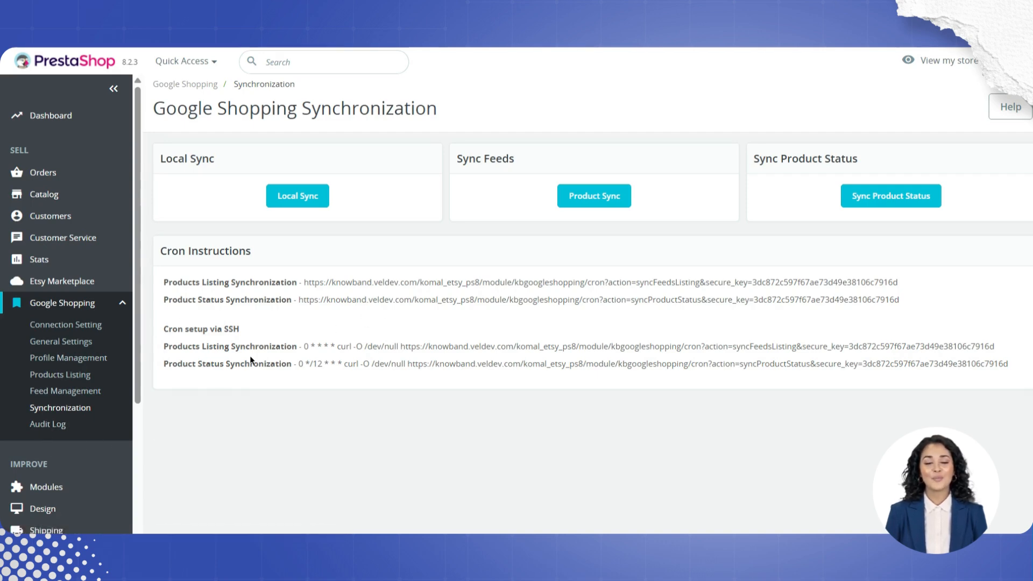
left_click(64, 423)
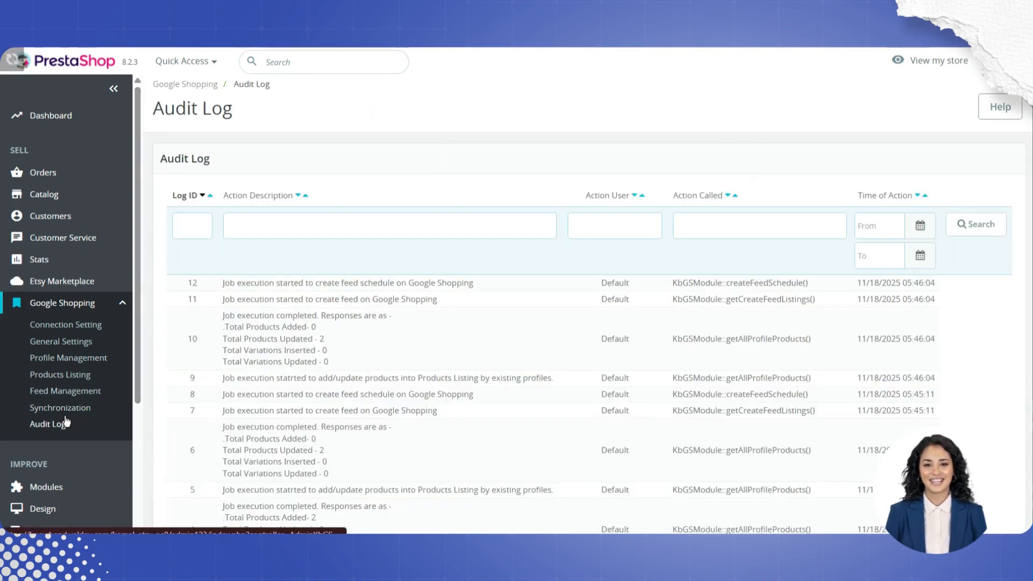